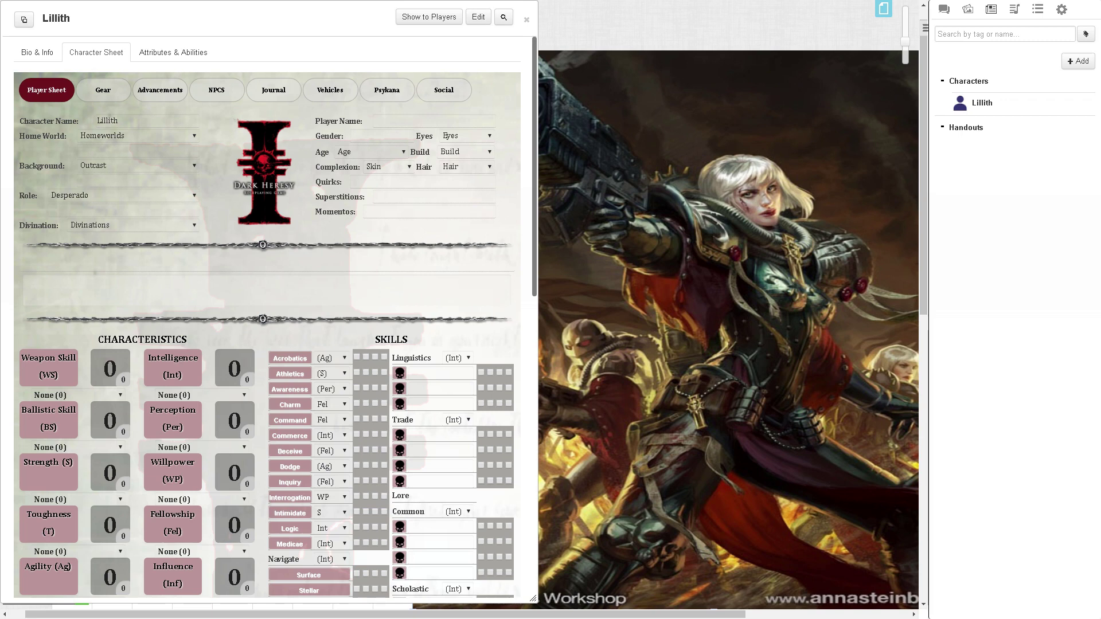
Set the background to Adepta Sororitas and the role to Crusader
{"action": "left_click", "coordinate": [148, 136]}
{"action": "left_click", "coordinate": [148, 135]}
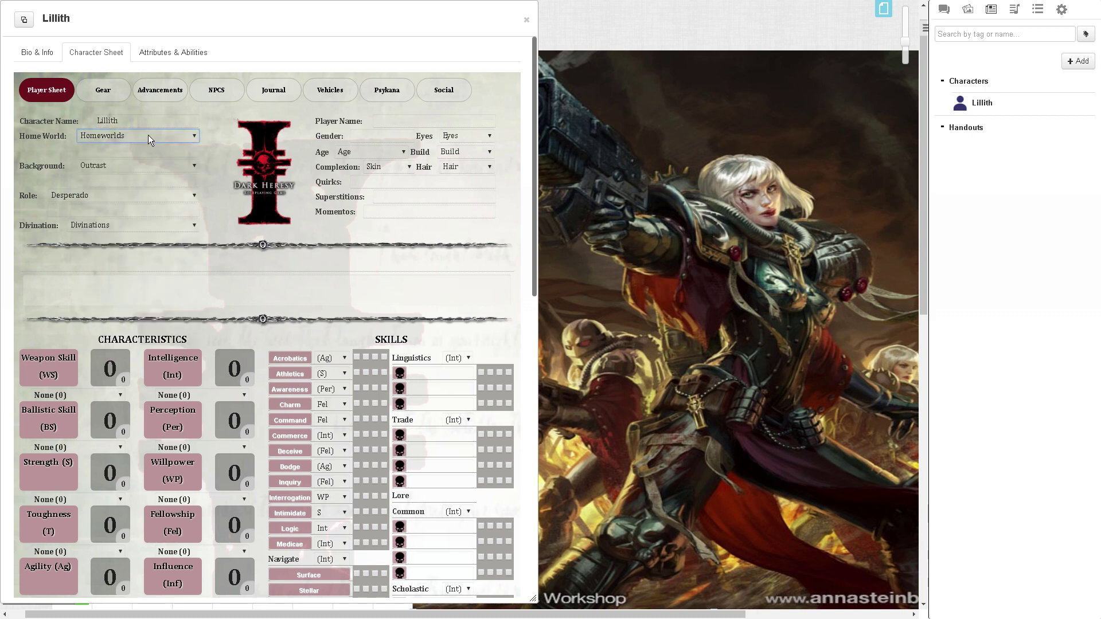
{"action": "left_click", "coordinate": [111, 165]}
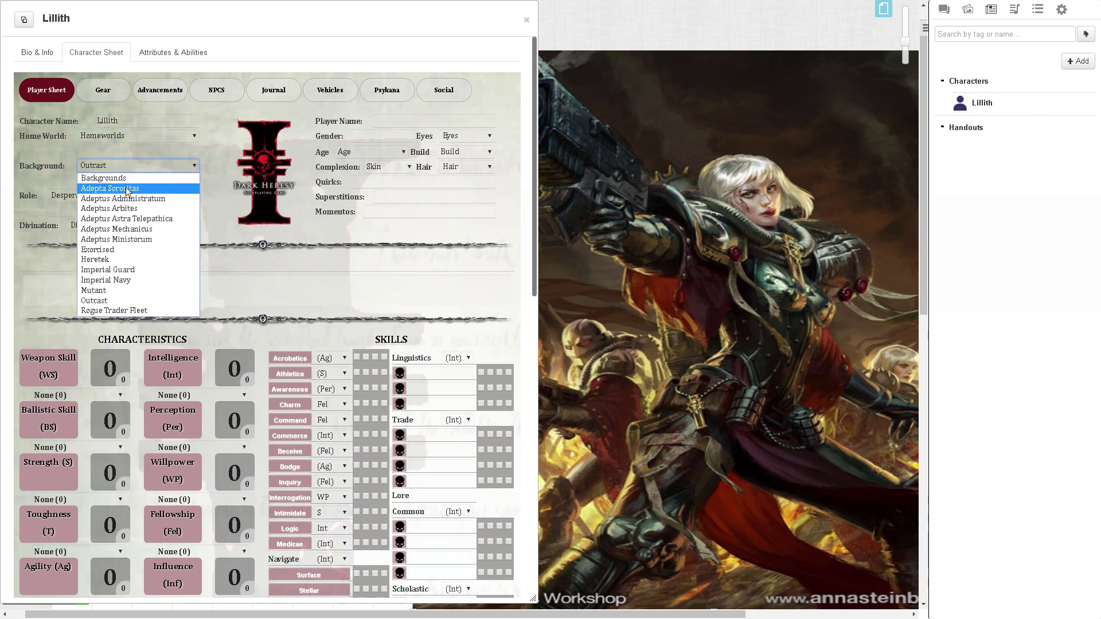
{"action": "left_click", "coordinate": [127, 189]}
{"action": "left_click", "coordinate": [119, 182]}
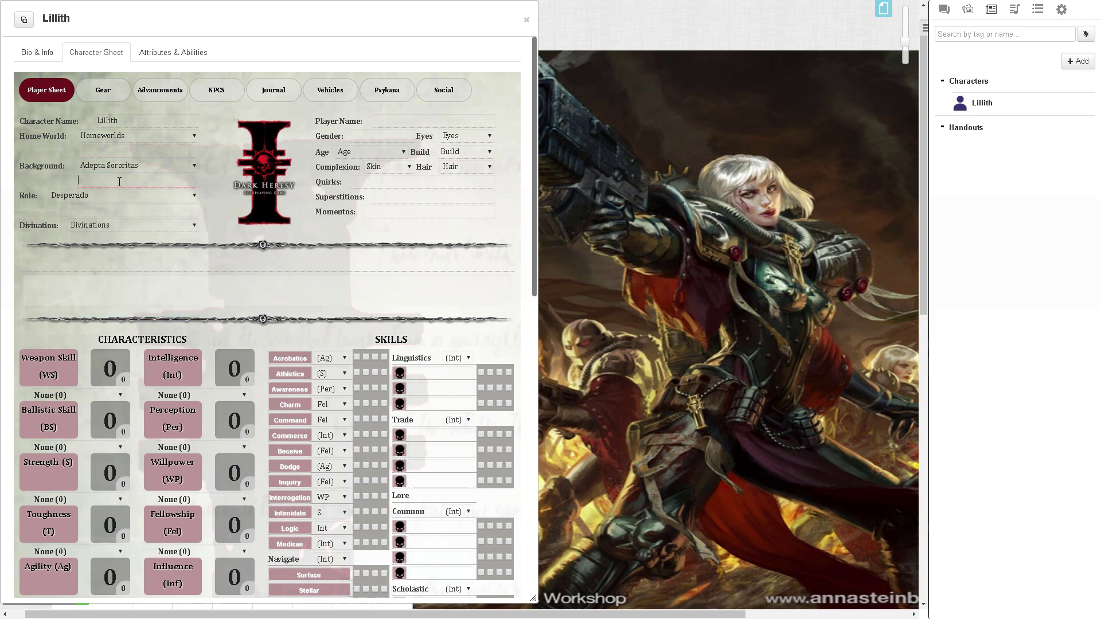
{"action": "left_click", "coordinate": [120, 196]}
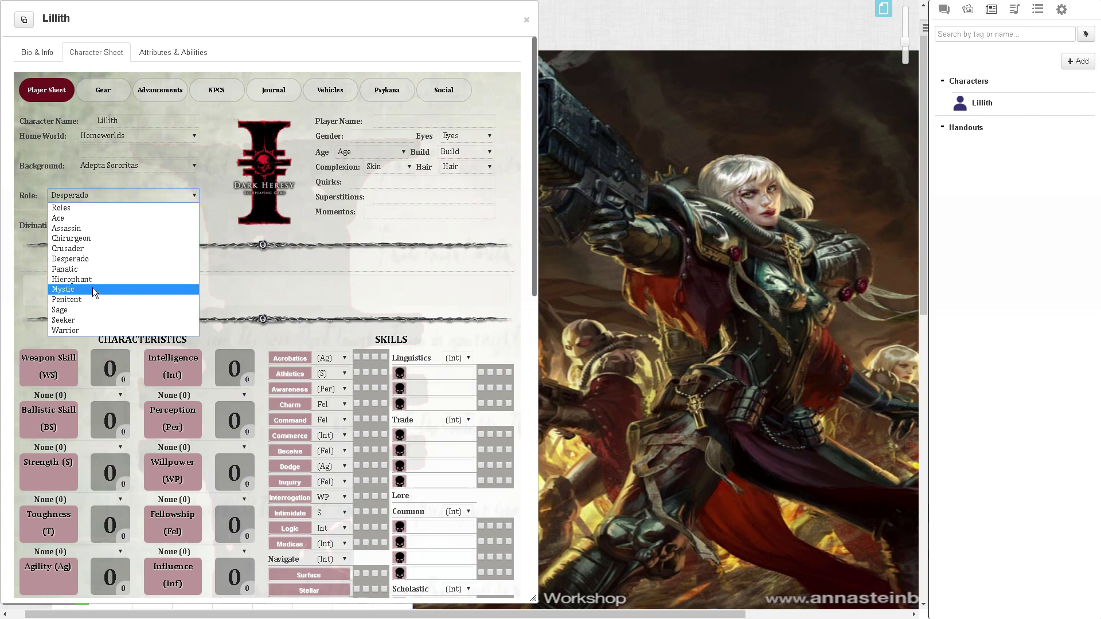
{"action": "left_click", "coordinate": [89, 248]}
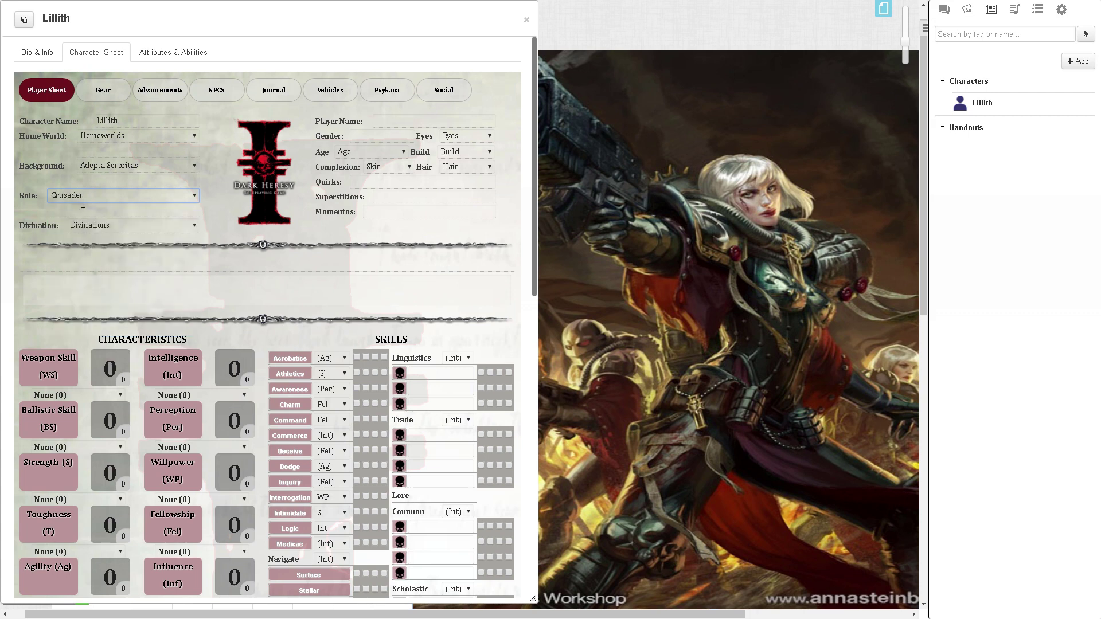
Set age to Mature, complexion to Fair and build to Powerful
{"action": "left_click", "coordinate": [356, 151]}
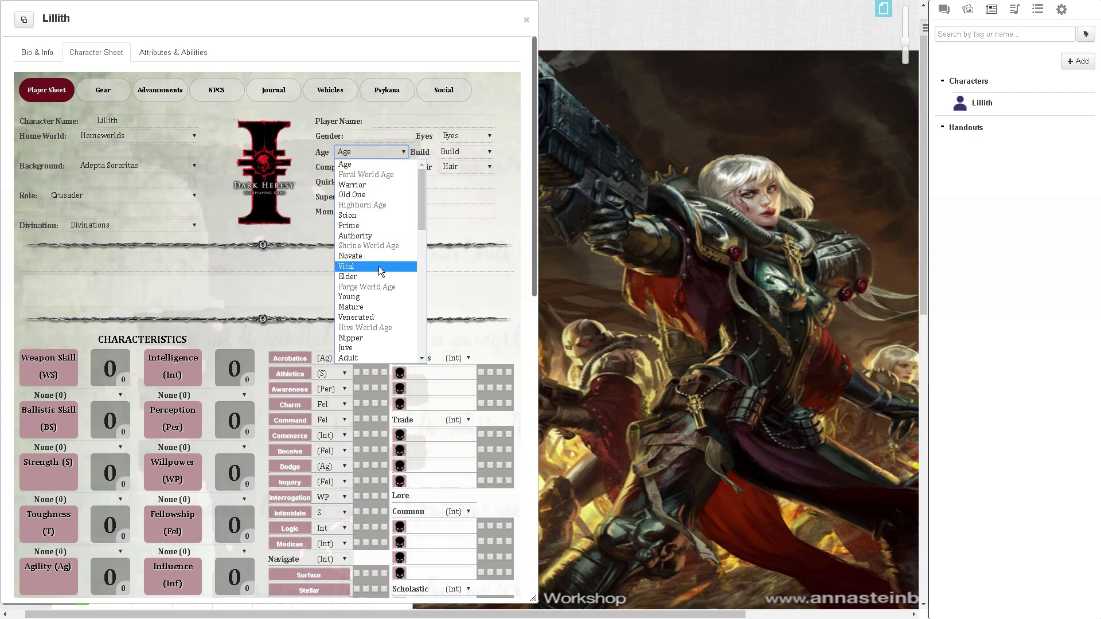
{"action": "left_click", "coordinate": [376, 306]}
{"action": "left_click", "coordinate": [388, 169]}
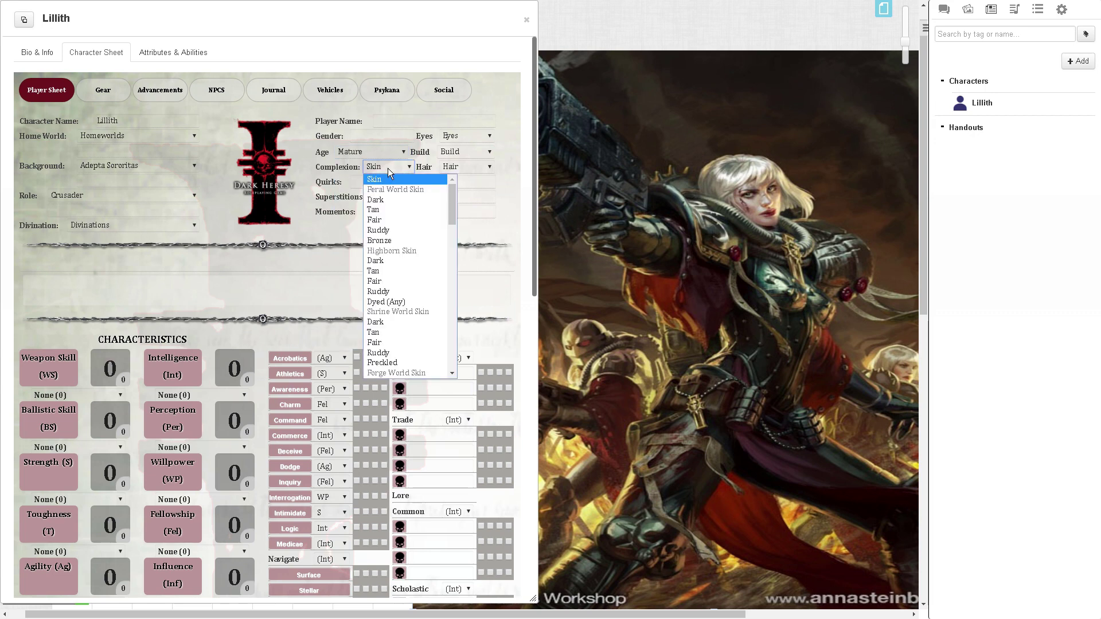
{"action": "left_click", "coordinate": [387, 221]}
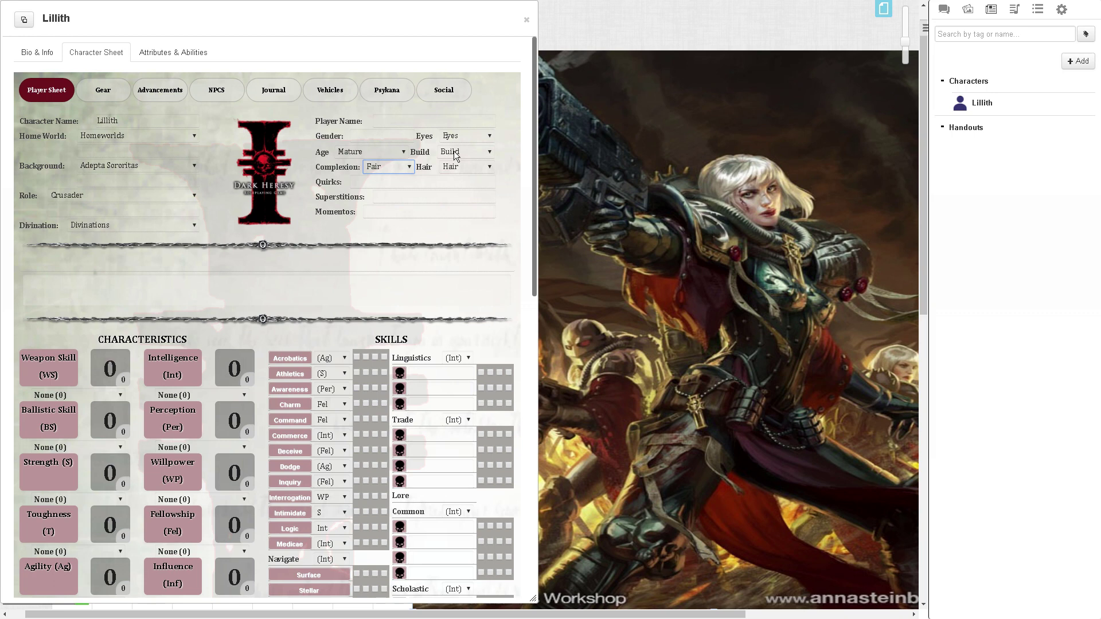
{"action": "left_click", "coordinate": [456, 153]}
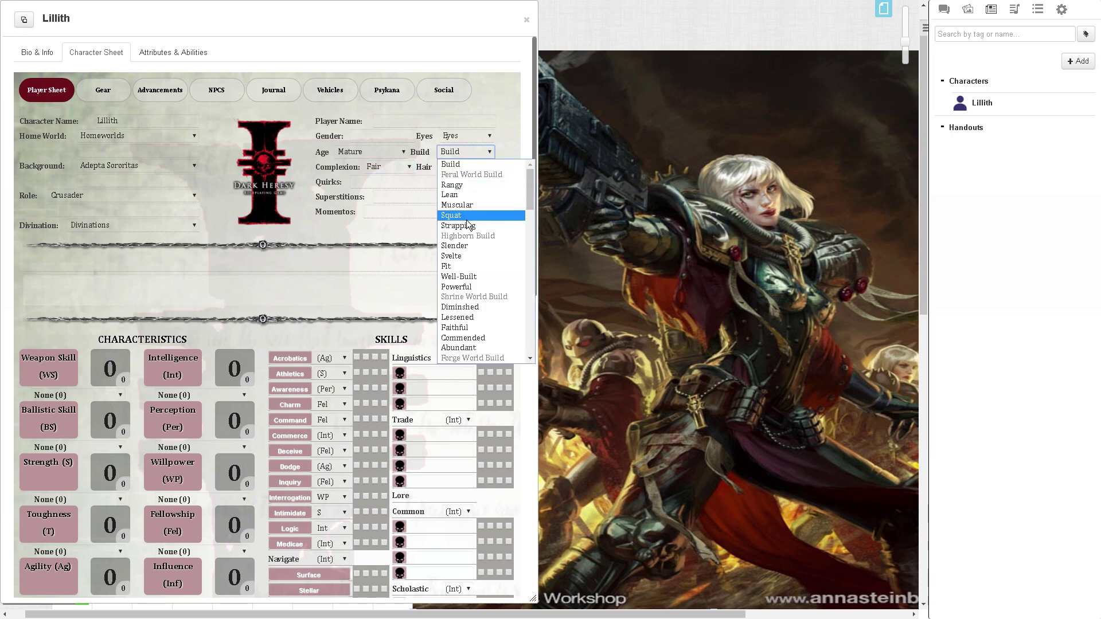
{"action": "left_click", "coordinate": [482, 286]}
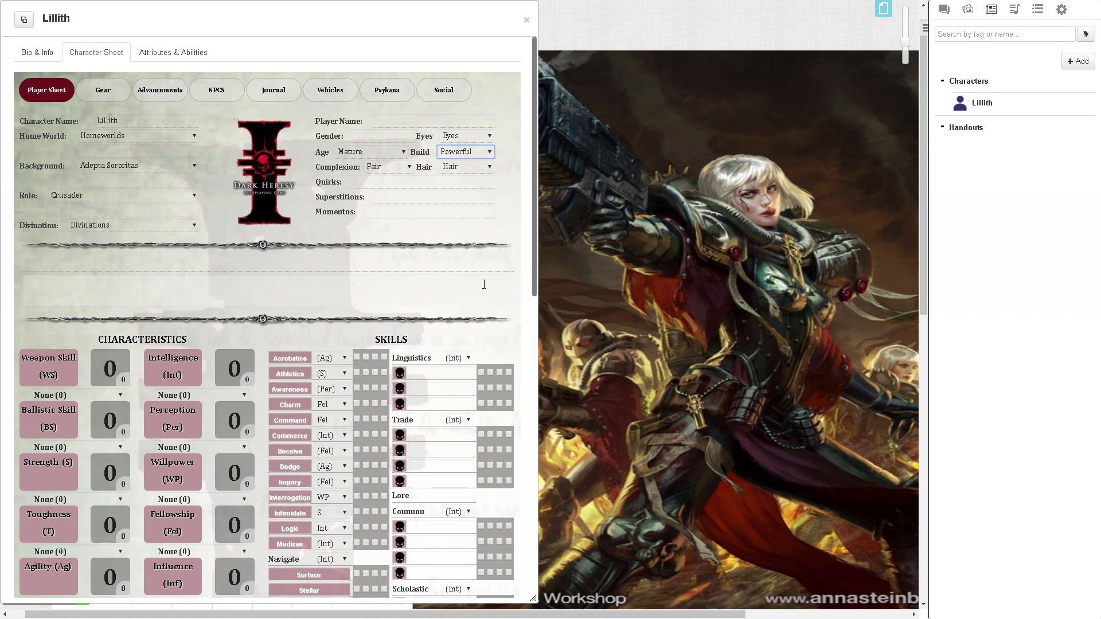
Choose White hair and Blue eyes, and enter Female as the gender
{"action": "left_click", "coordinate": [464, 166]}
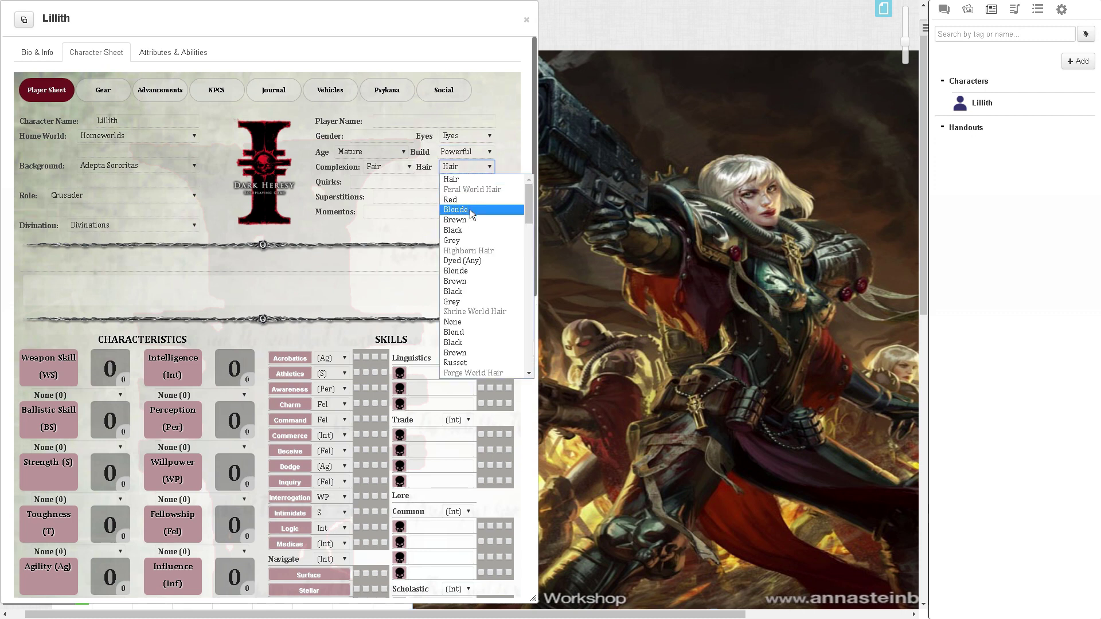
{"action": "scroll", "coordinate": [482, 274], "scroll_direction": "down", "scroll_amount": 10}
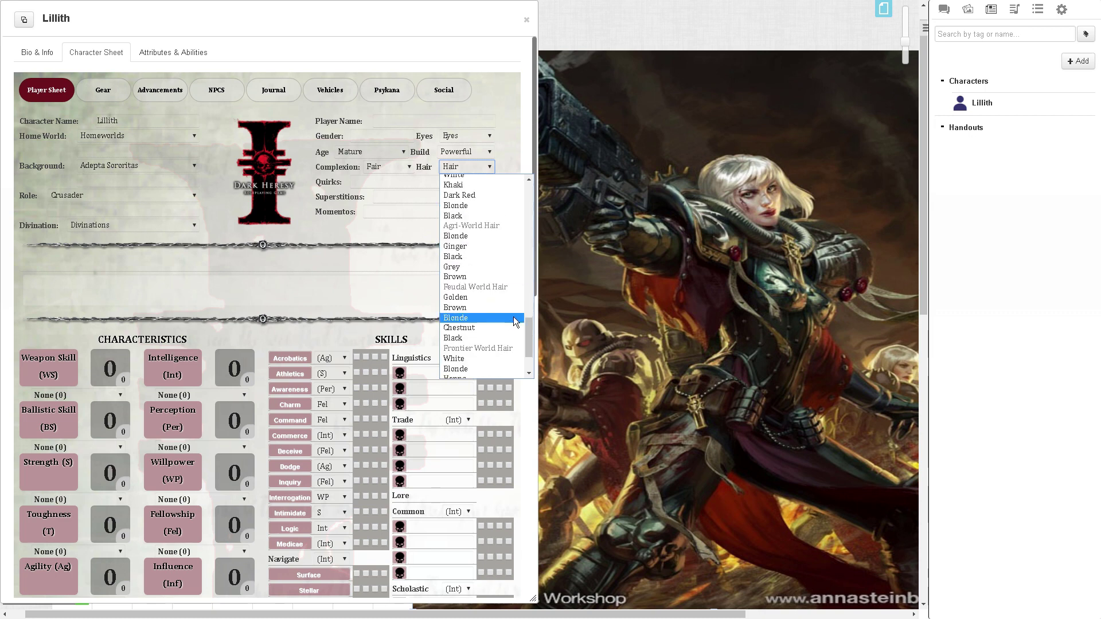
{"action": "left_click", "coordinate": [482, 355]}
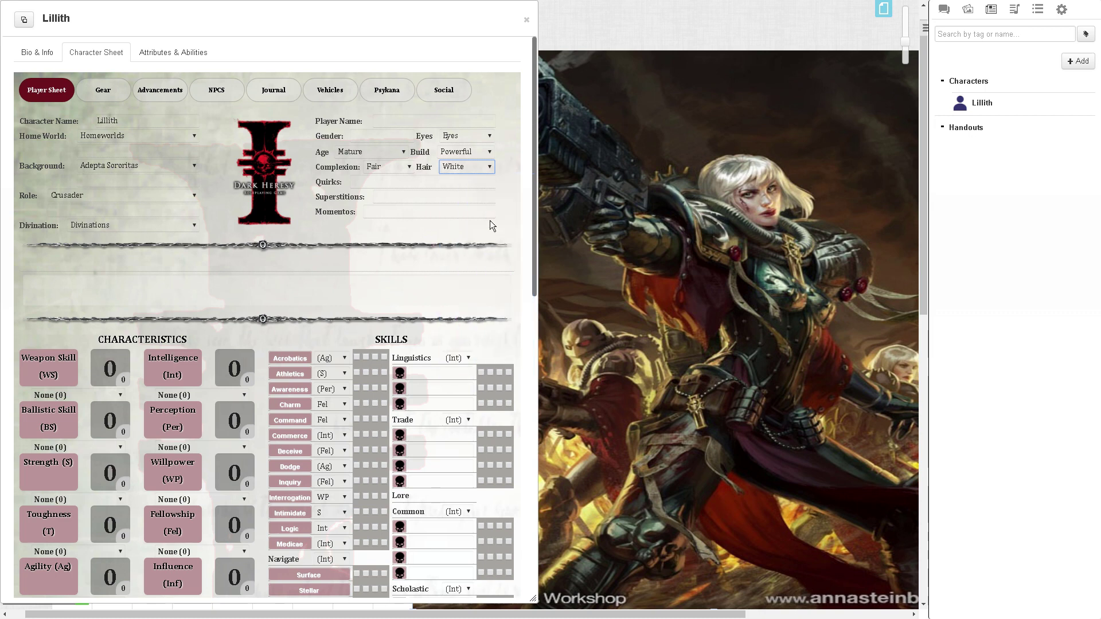
{"action": "left_click", "coordinate": [460, 136]}
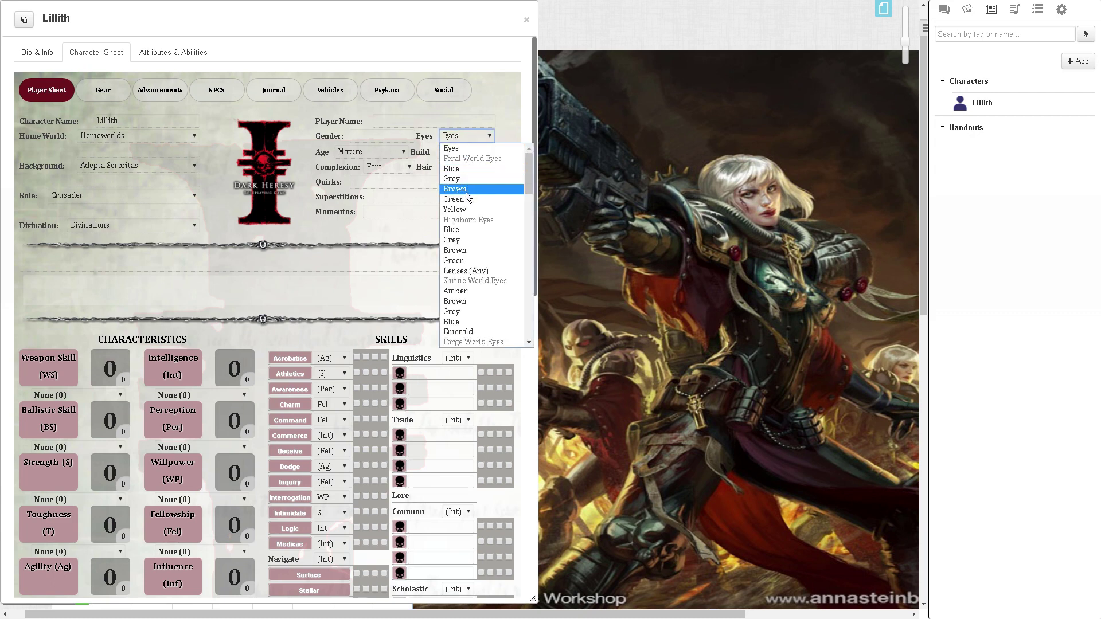
{"action": "left_click", "coordinate": [465, 169]}
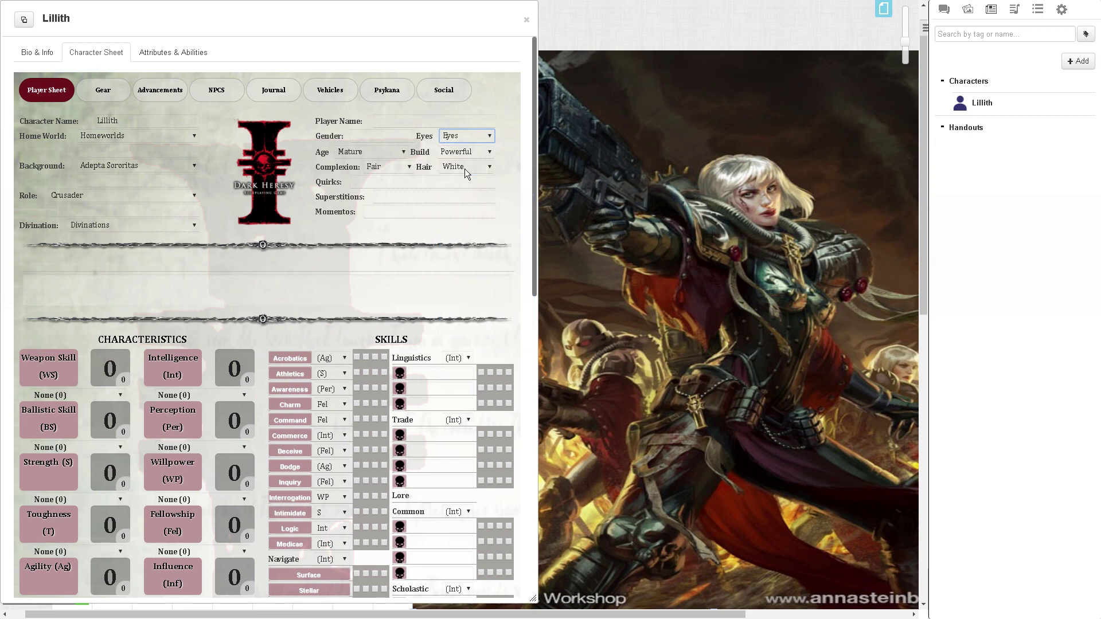
{"action": "left_click", "coordinate": [376, 136]}
{"action": "type", "text": "Femal"}
{"action": "left_click", "coordinate": [381, 117]}
{"action": "left_click", "coordinate": [319, 229]}
{"action": "scroll", "coordinate": [319, 229], "scroll_direction": "down", "scroll_amount": 2}
Enter 25 into every characteristic, from Weapon Skill through Fellowship
{"action": "left_click_drag", "start_coordinate": [122, 245], "coordinate": [101, 247]}
{"action": "type", "text": "25"}
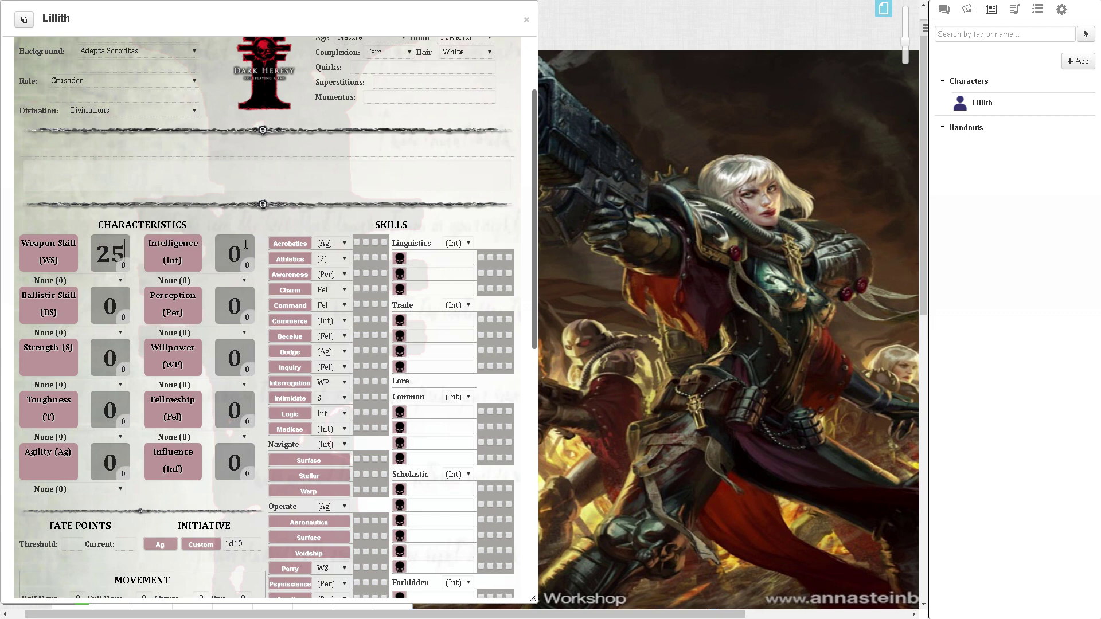
{"action": "left_click_drag", "start_coordinate": [247, 247], "coordinate": [227, 247]}
{"action": "type", "text": "25"}
{"action": "left_click_drag", "start_coordinate": [242, 307], "coordinate": [212, 309]}
{"action": "type", "text": "25"}
{"action": "left_click_drag", "start_coordinate": [121, 306], "coordinate": [101, 309]}
{"action": "type", "text": "25"}
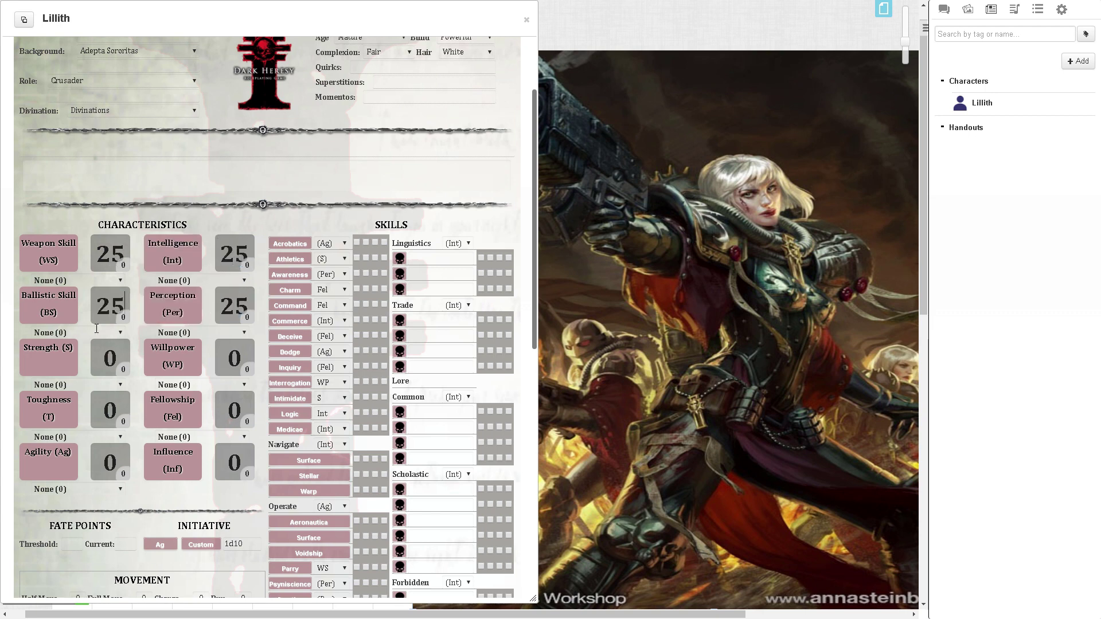
{"action": "left_click_drag", "start_coordinate": [122, 358], "coordinate": [101, 361]}
{"action": "type", "text": "25"}
{"action": "left_click_drag", "start_coordinate": [246, 358], "coordinate": [227, 361]}
{"action": "type", "text": "25"}
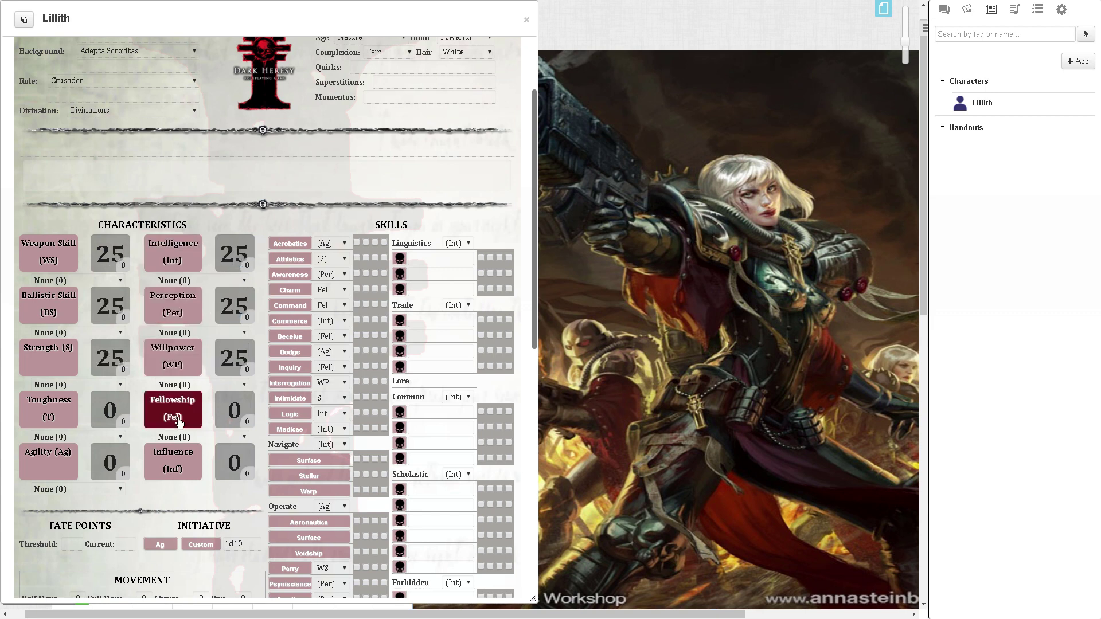
{"action": "left_click_drag", "start_coordinate": [121, 410], "coordinate": [101, 413]}
{"action": "type", "text": "25"}
{"action": "left_click_drag", "start_coordinate": [247, 411], "coordinate": [227, 412]}
{"action": "type", "text": "25"}
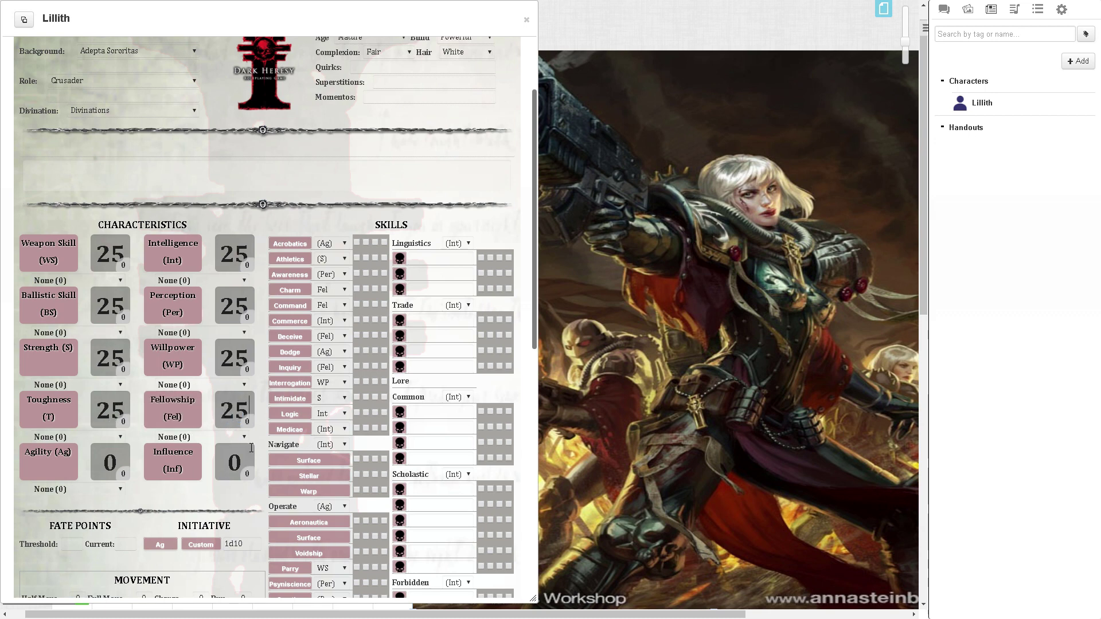
{"action": "type", "text": "25"}
{"action": "left_click_drag", "start_coordinate": [121, 462], "coordinate": [101, 464]}
{"action": "type", "text": "25"}
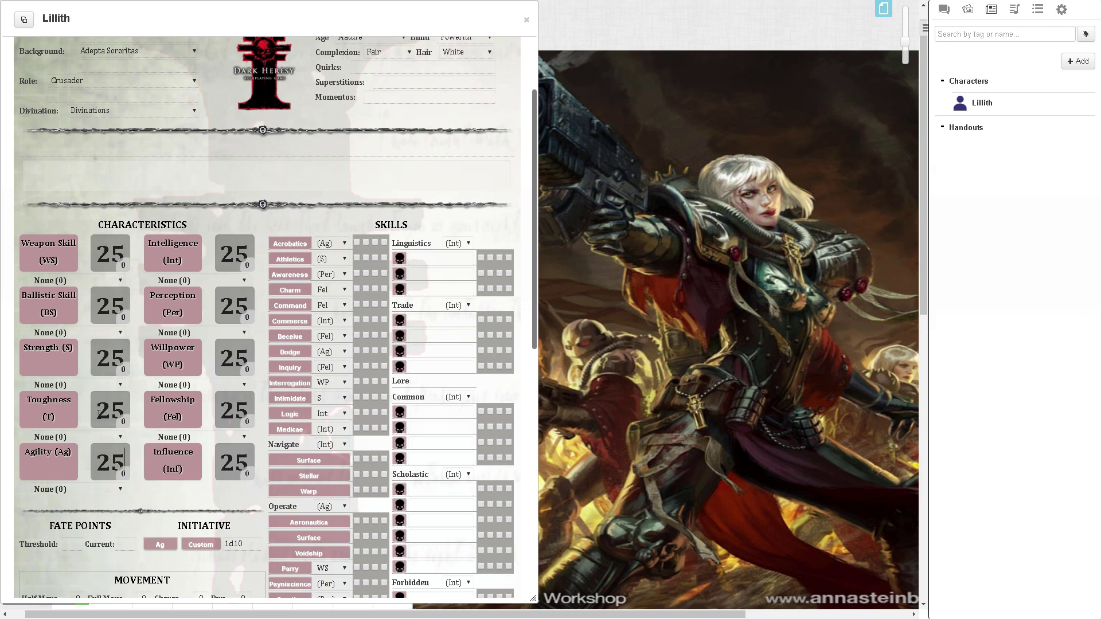
Change Toughness to 30, Fellowship to 20 and Intelligence to 30
{"action": "left_click_drag", "start_coordinate": [98, 411], "coordinate": [126, 405]}
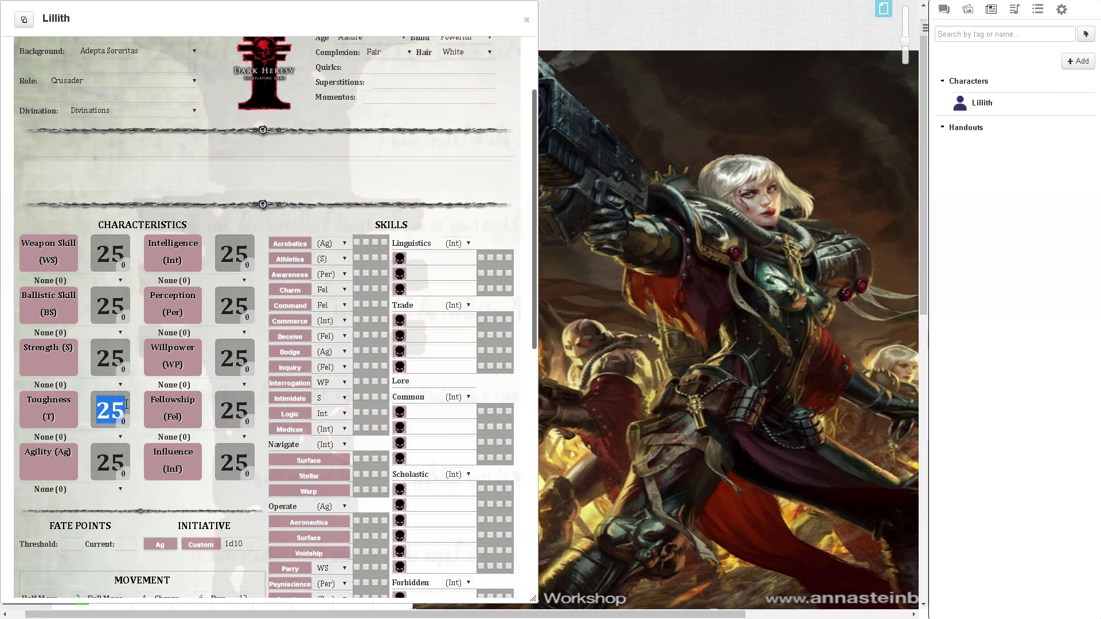
{"action": "type", "text": "30"}
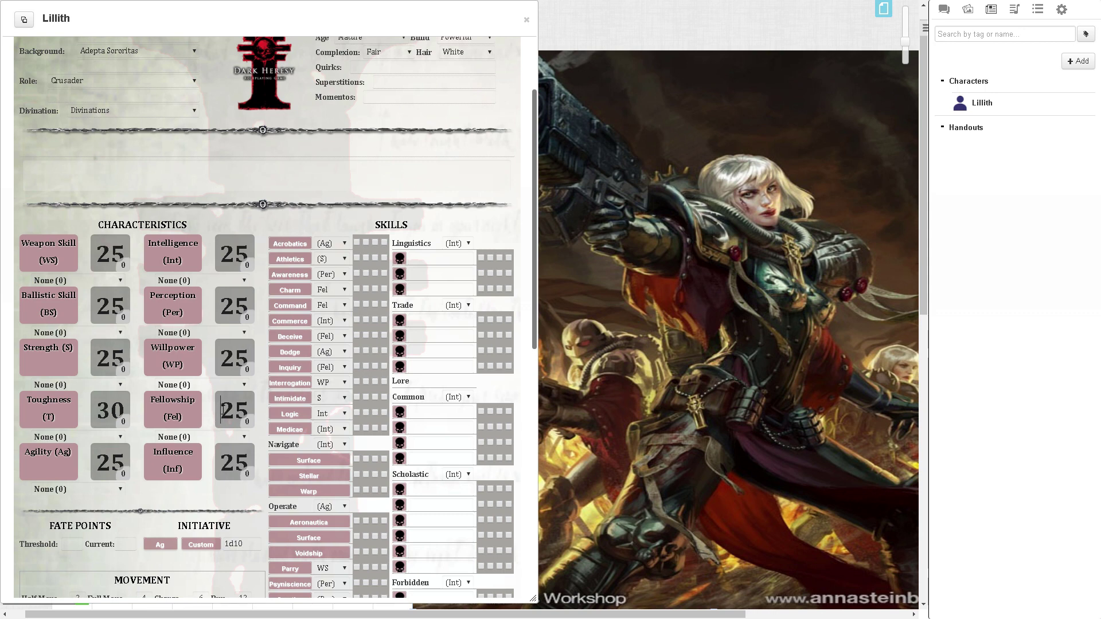
{"action": "double_click", "coordinate": [232, 410]}
{"action": "type", "text": "20"}
{"action": "left_click_drag", "start_coordinate": [222, 253], "coordinate": [258, 250]}
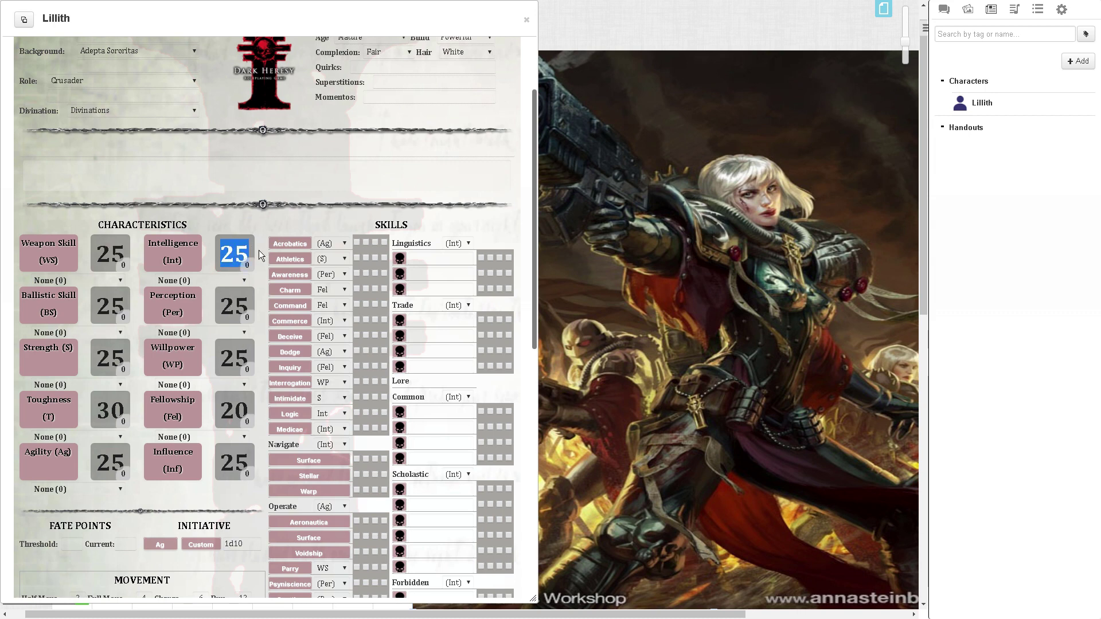
{"action": "type", "text": "30"}
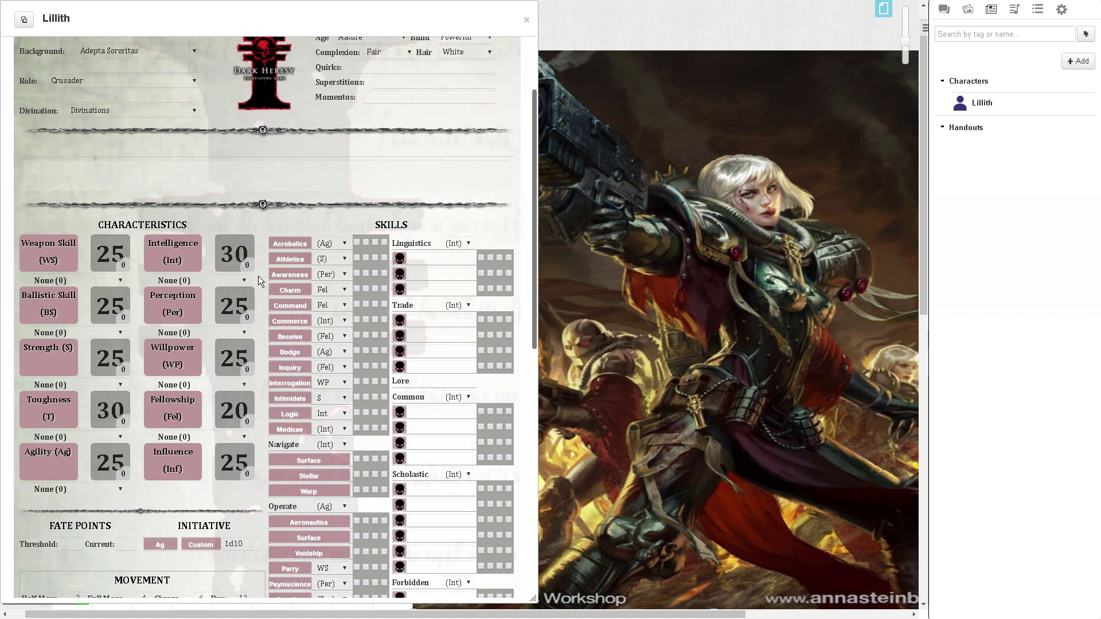
Raise Toughness and Intelligence to 40, and set Willpower and Agility to 35
{"action": "left_click_drag", "start_coordinate": [101, 401], "coordinate": [119, 403]}
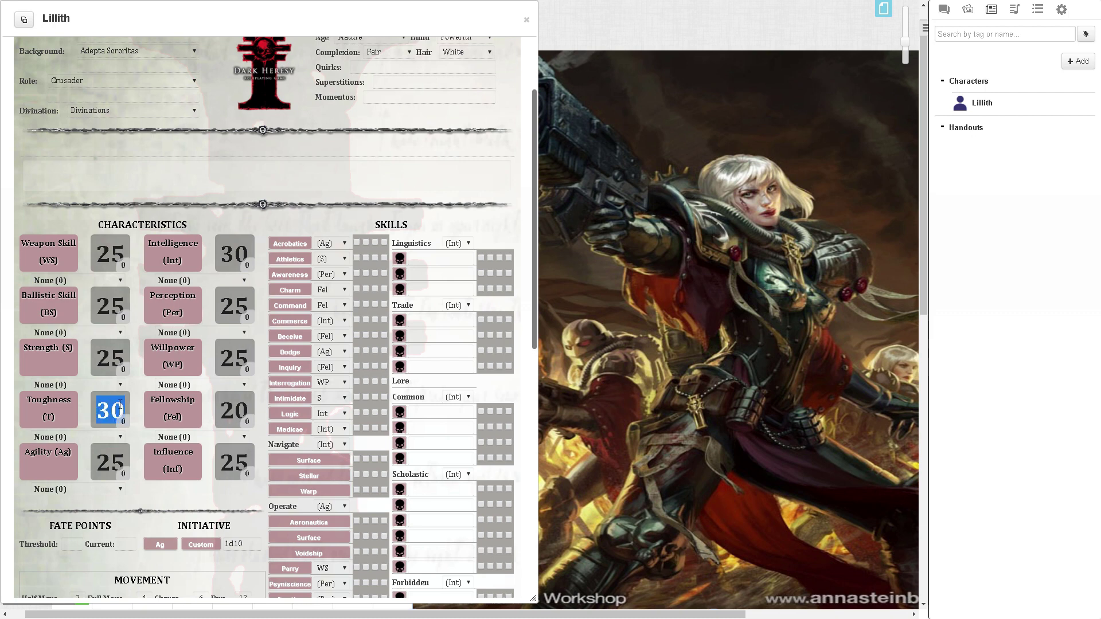
{"action": "type", "text": "40"}
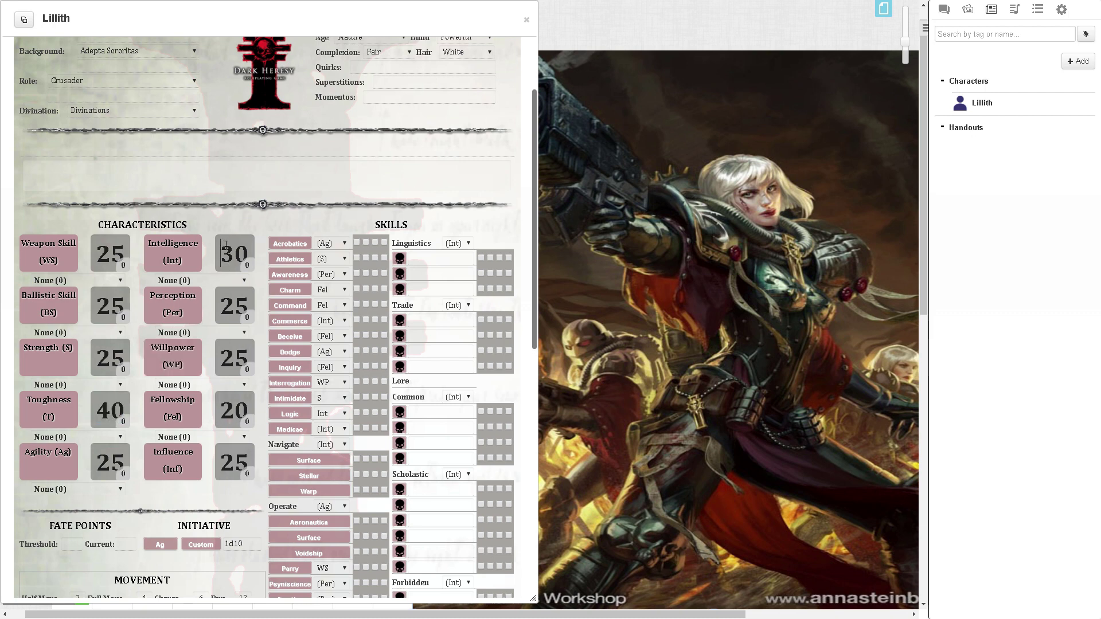
{"action": "left_click_drag", "start_coordinate": [220, 254], "coordinate": [257, 250]}
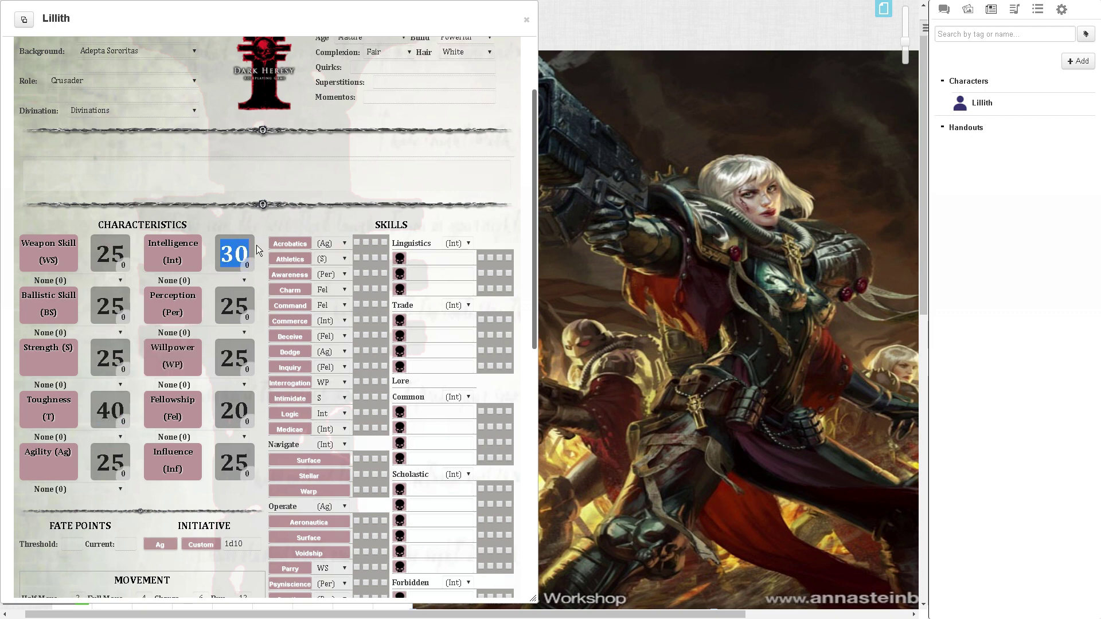
{"action": "type", "text": "40"}
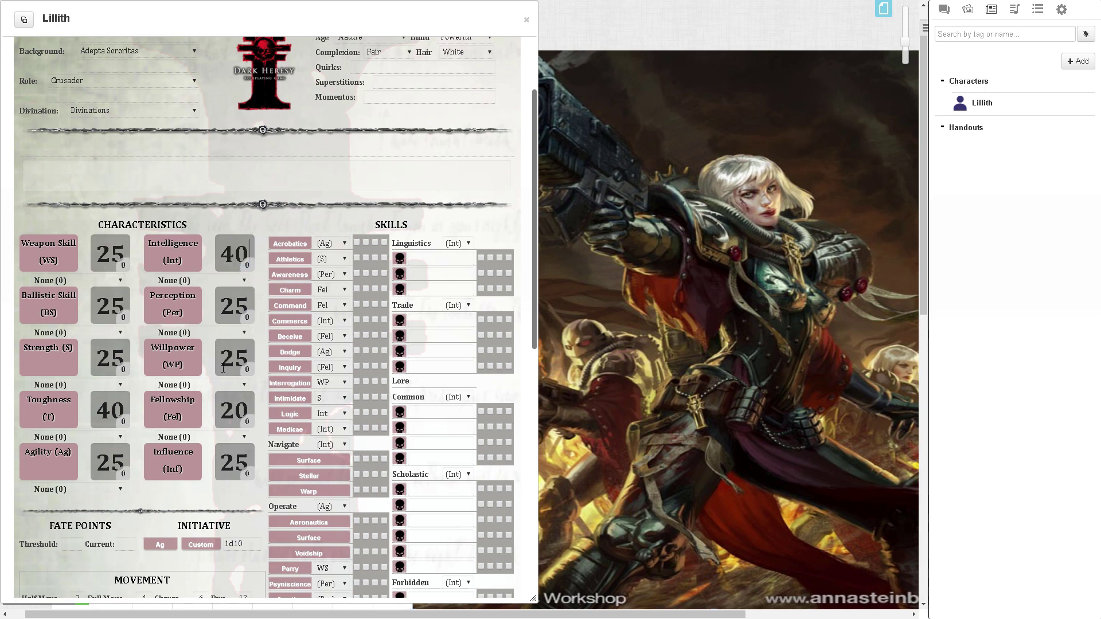
{"action": "left_click_drag", "start_coordinate": [221, 357], "coordinate": [258, 367]}
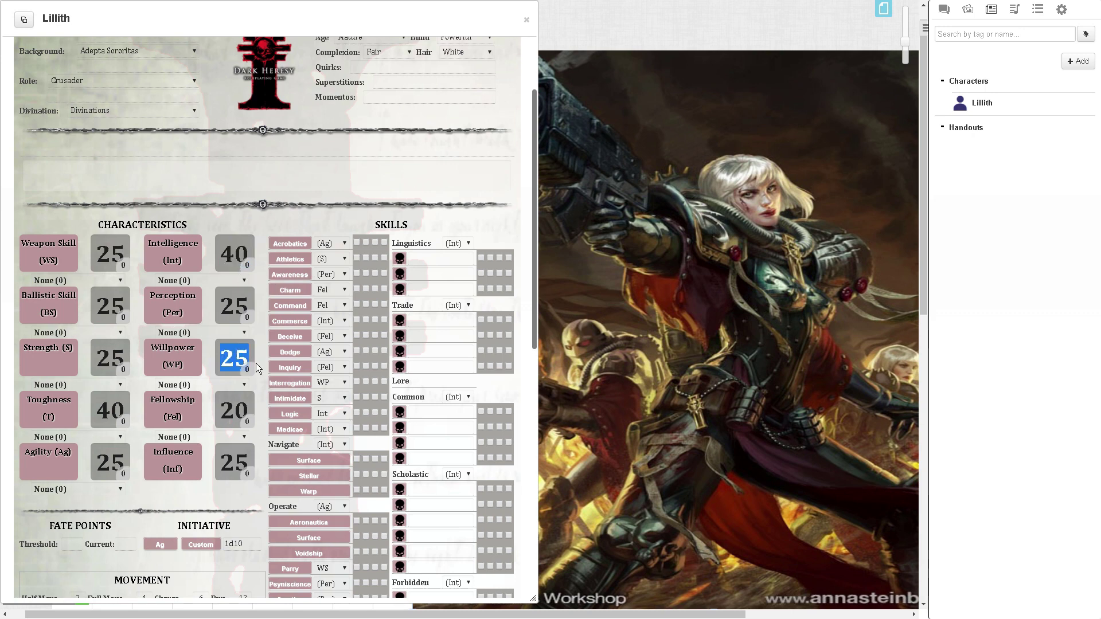
{"action": "type", "text": "35"}
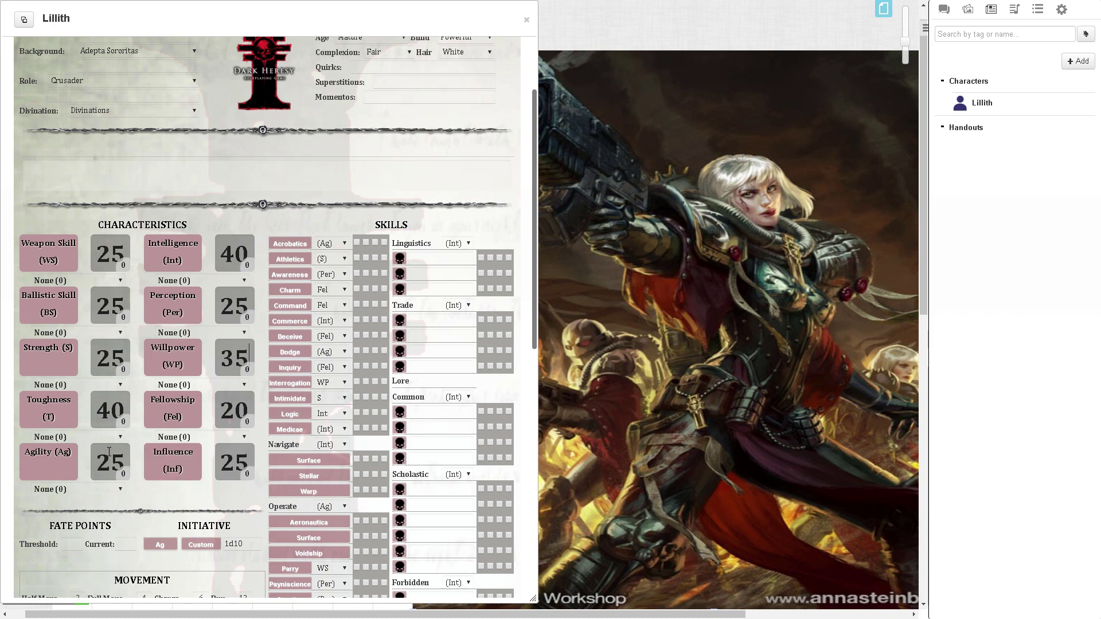
{"action": "left_click_drag", "start_coordinate": [98, 454], "coordinate": [141, 461]}
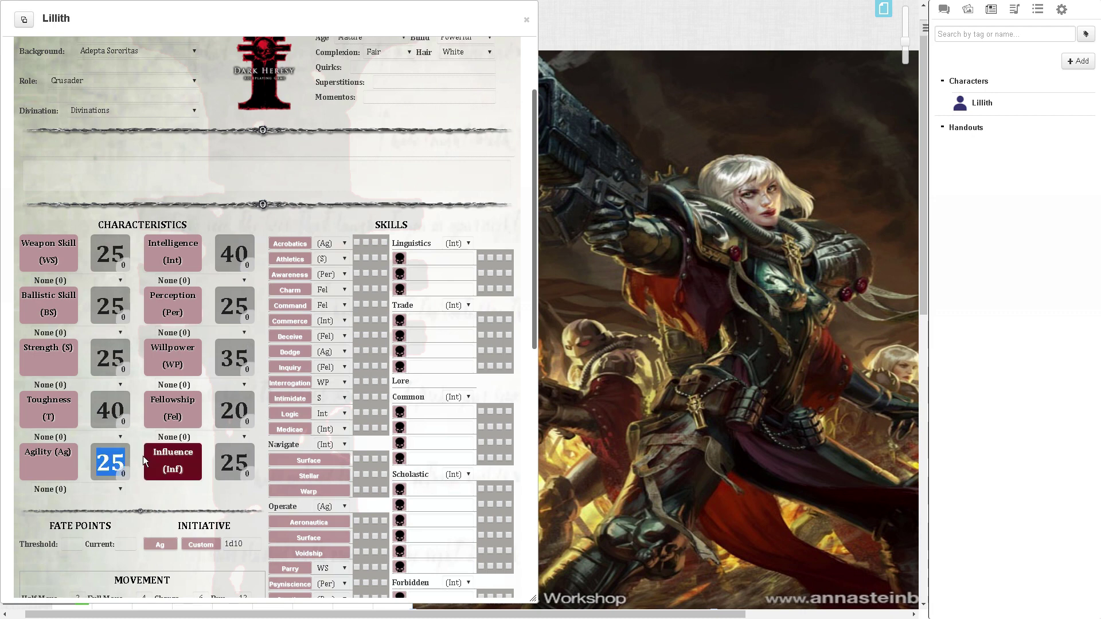
{"action": "type", "text": "35"}
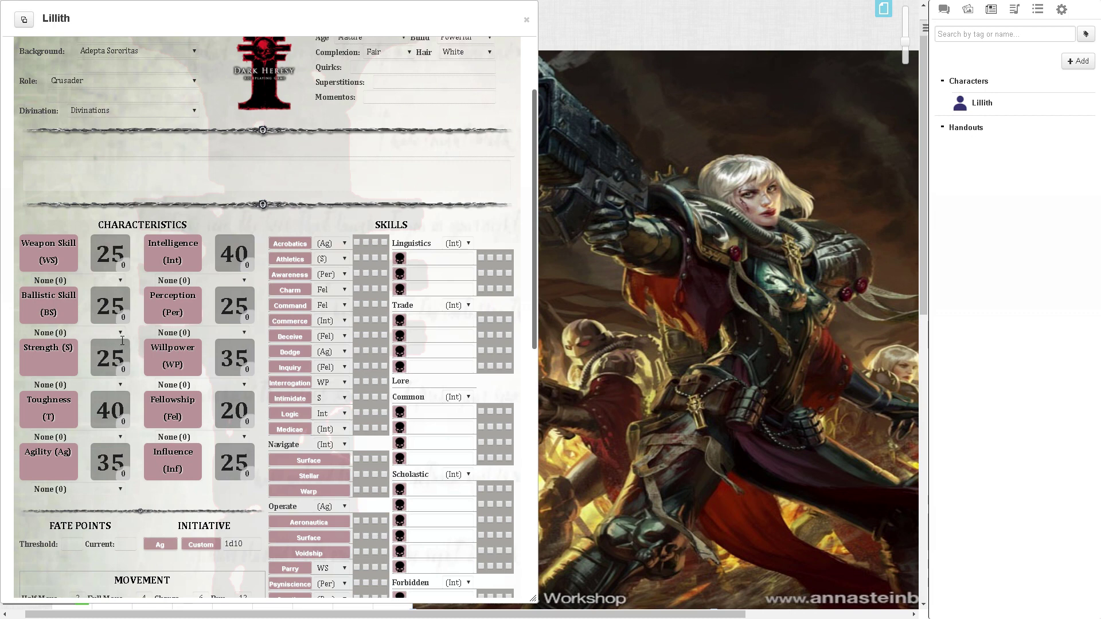
Set Ballistic Skill to 40 and raise Willpower from 35 to 40
{"action": "left_click_drag", "start_coordinate": [98, 259], "coordinate": [142, 257]}
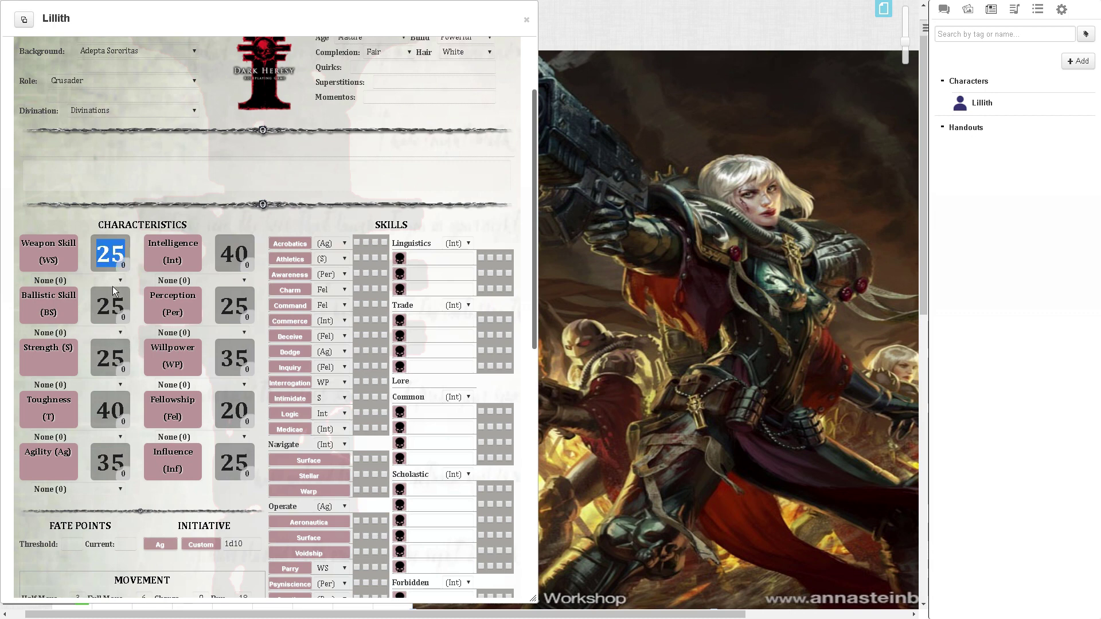
{"action": "left_click", "coordinate": [97, 305]}
{"action": "left_click_drag", "start_coordinate": [96, 305], "coordinate": [124, 306]}
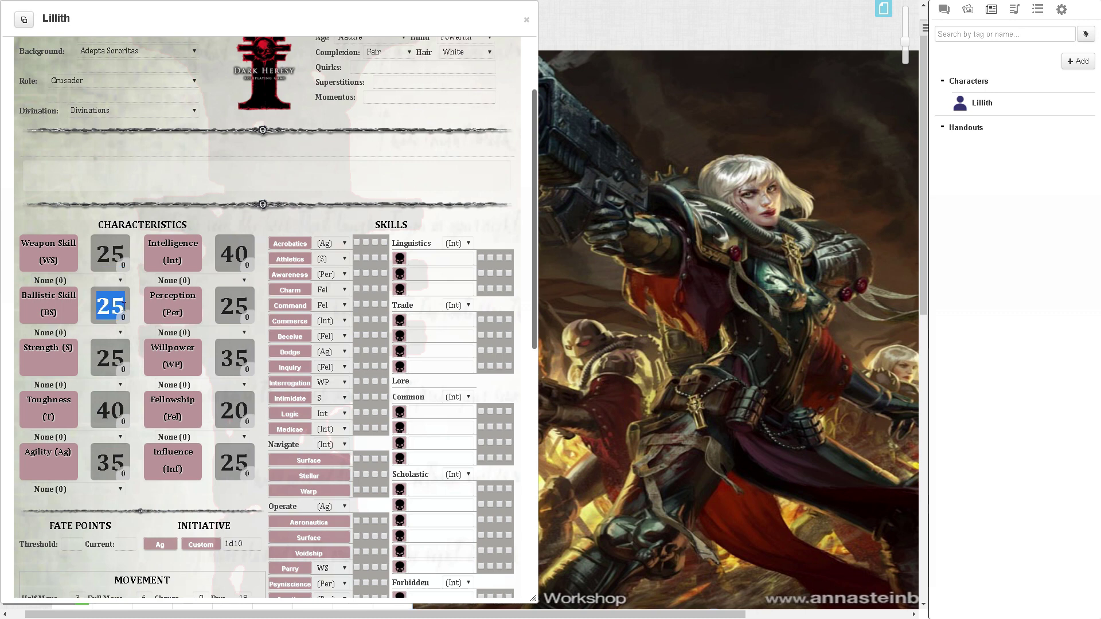
{"action": "type", "text": "35"}
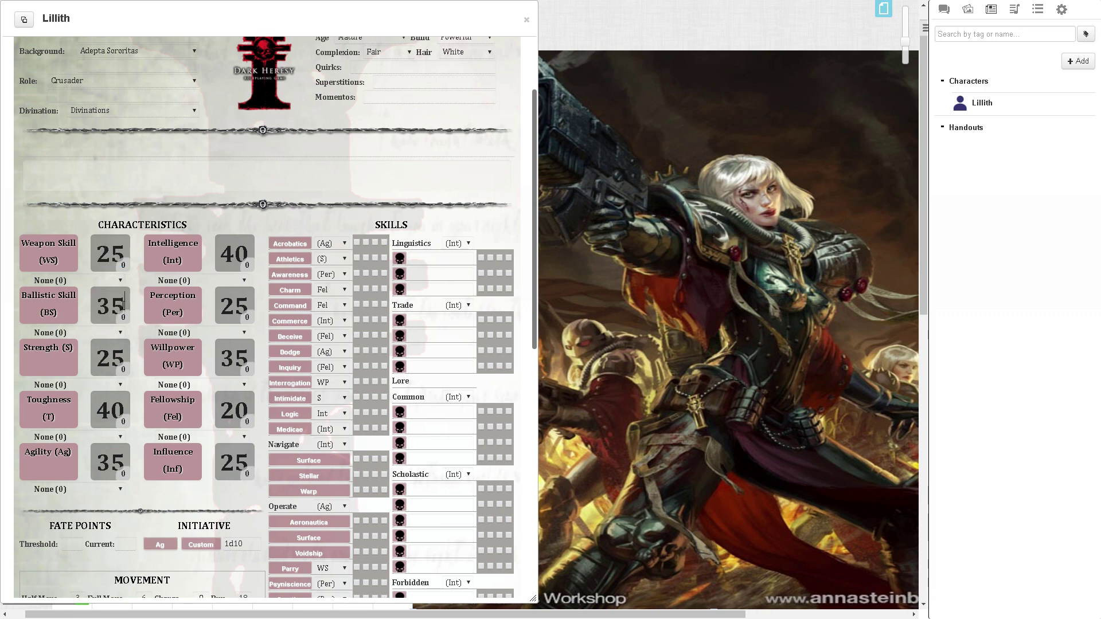
{"action": "double_click", "coordinate": [124, 306]}
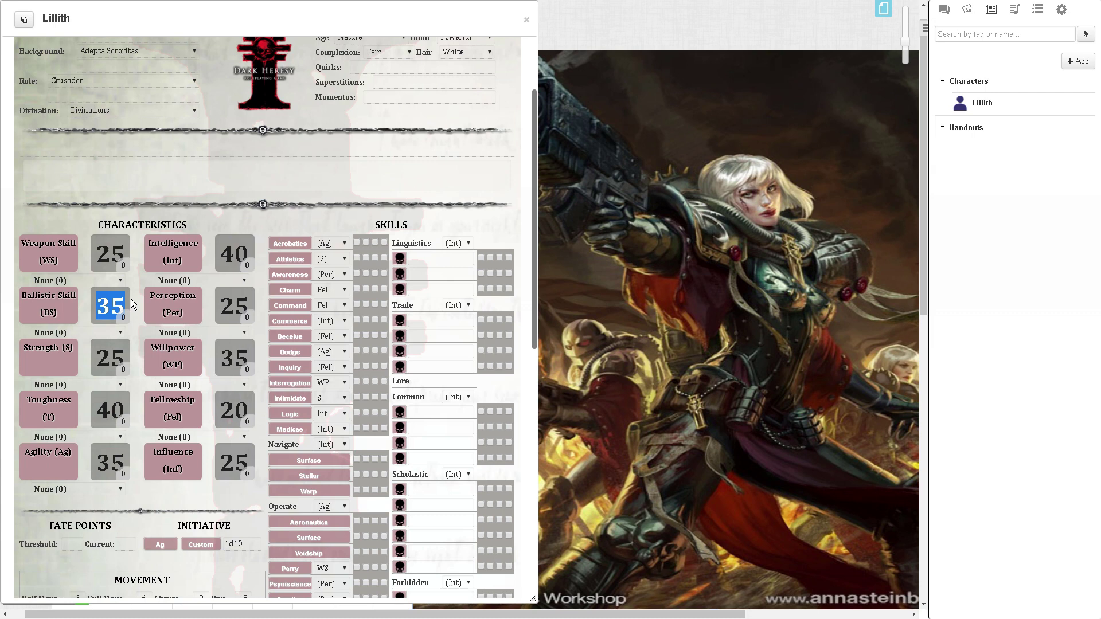
{"action": "type", "text": "40"}
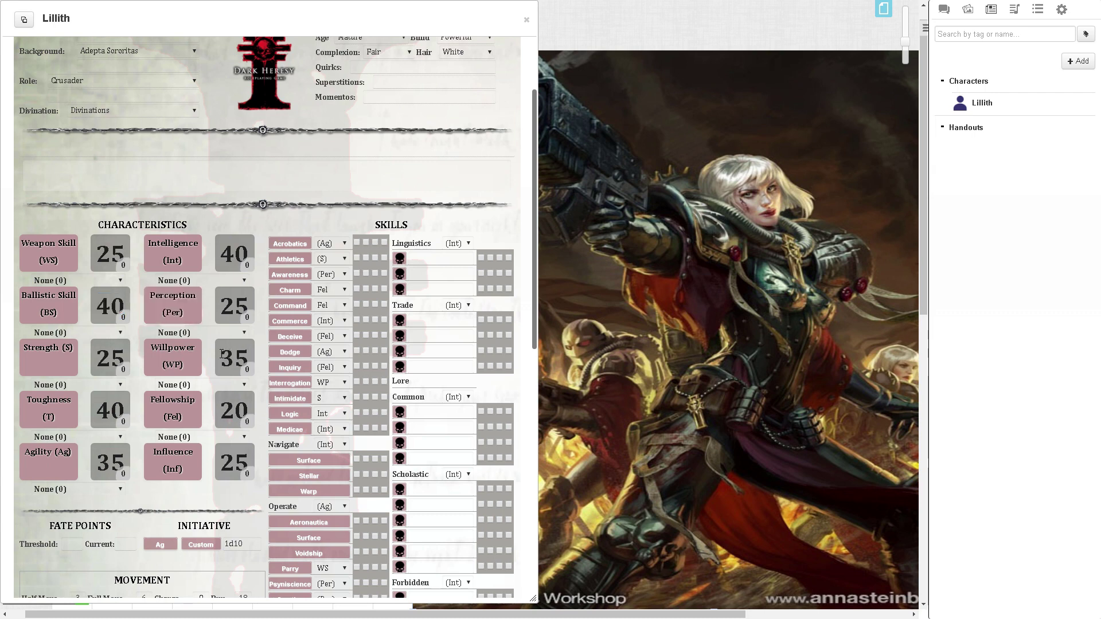
{"action": "double_click", "coordinate": [222, 354]}
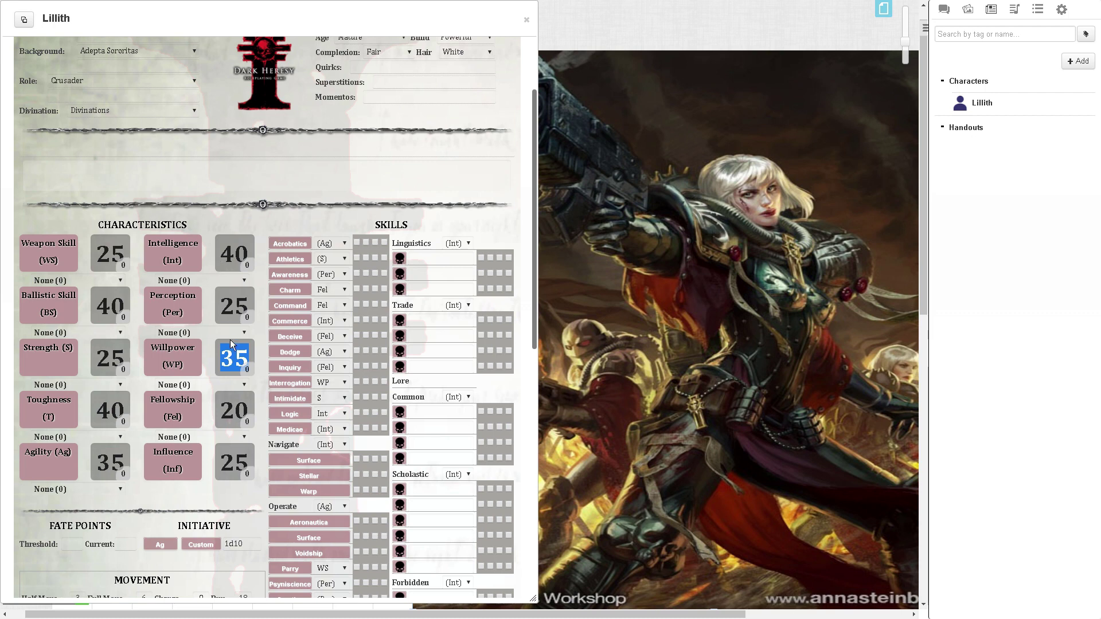
{"action": "type", "text": "40"}
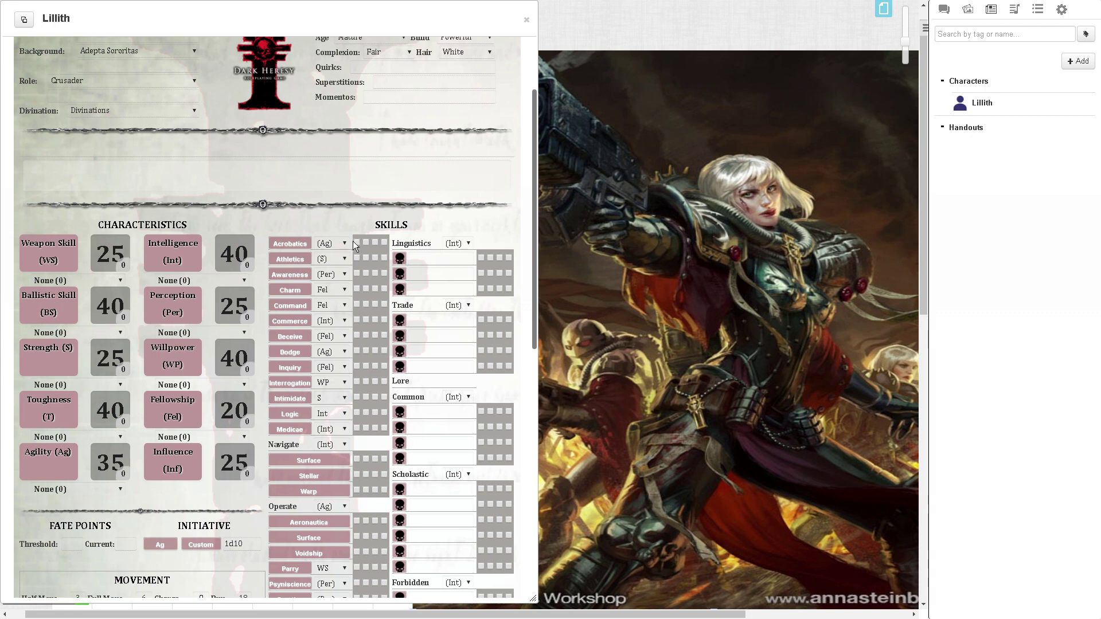
Tick Athletics, Intimidate and Medicae as trained, plus the first Linguistics row named High Gothic
{"action": "left_click", "coordinate": [356, 258]}
{"action": "scroll", "coordinate": [356, 258], "scroll_direction": "down", "scroll_amount": 3}
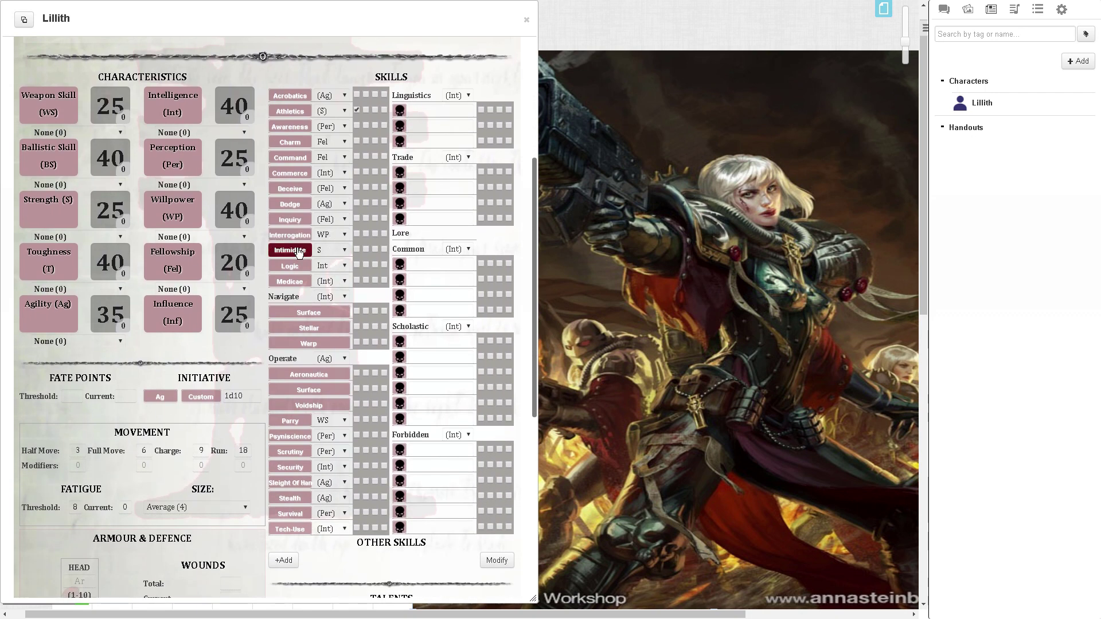
{"action": "left_click", "coordinate": [355, 248]}
{"action": "left_click", "coordinate": [481, 110]}
{"action": "left_click", "coordinate": [459, 112]}
{"action": "type", "text": "High Gothic"}
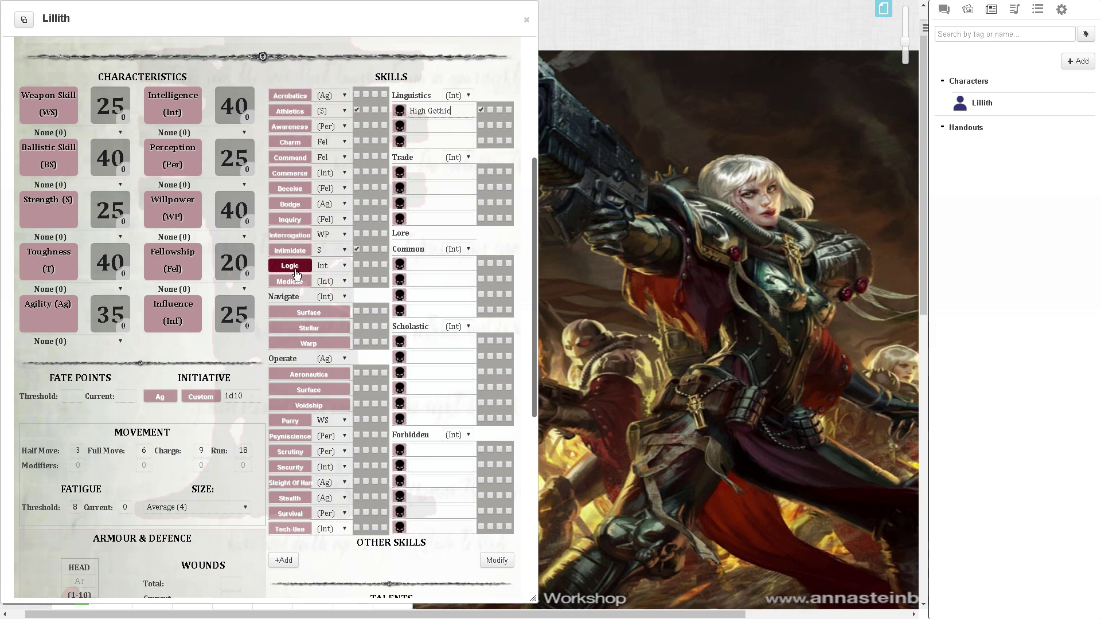
{"action": "left_click", "coordinate": [356, 280]}
Scroll back to the top of the sheet and open the Home World choices
{"action": "scroll", "coordinate": [321, 289], "scroll_direction": "up", "scroll_amount": 1}
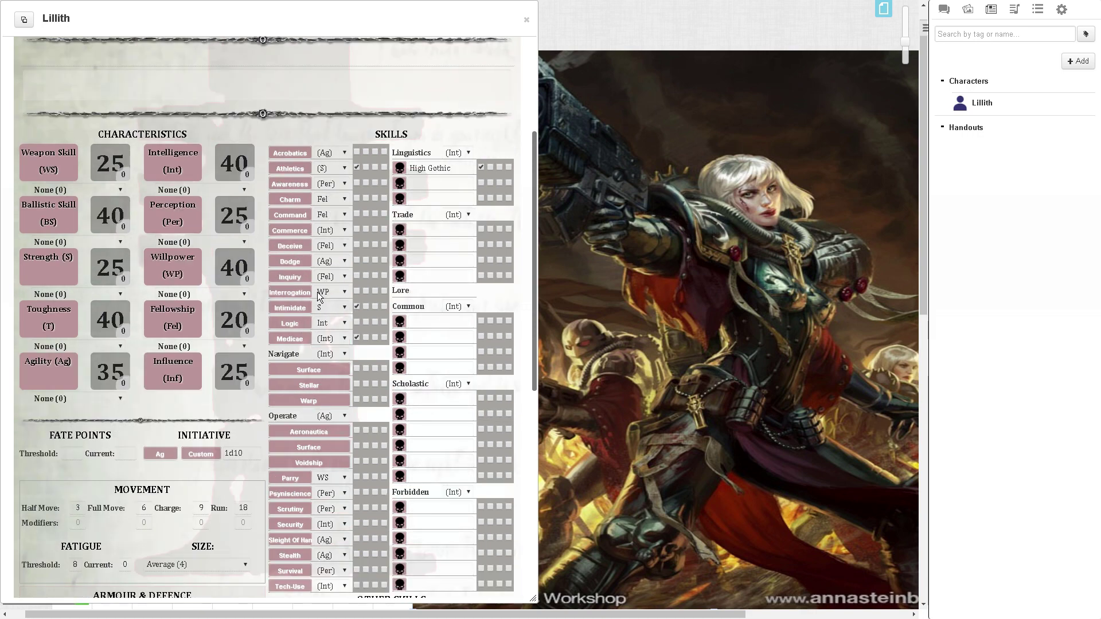
{"action": "scroll", "coordinate": [255, 229], "scroll_direction": "up", "scroll_amount": 3}
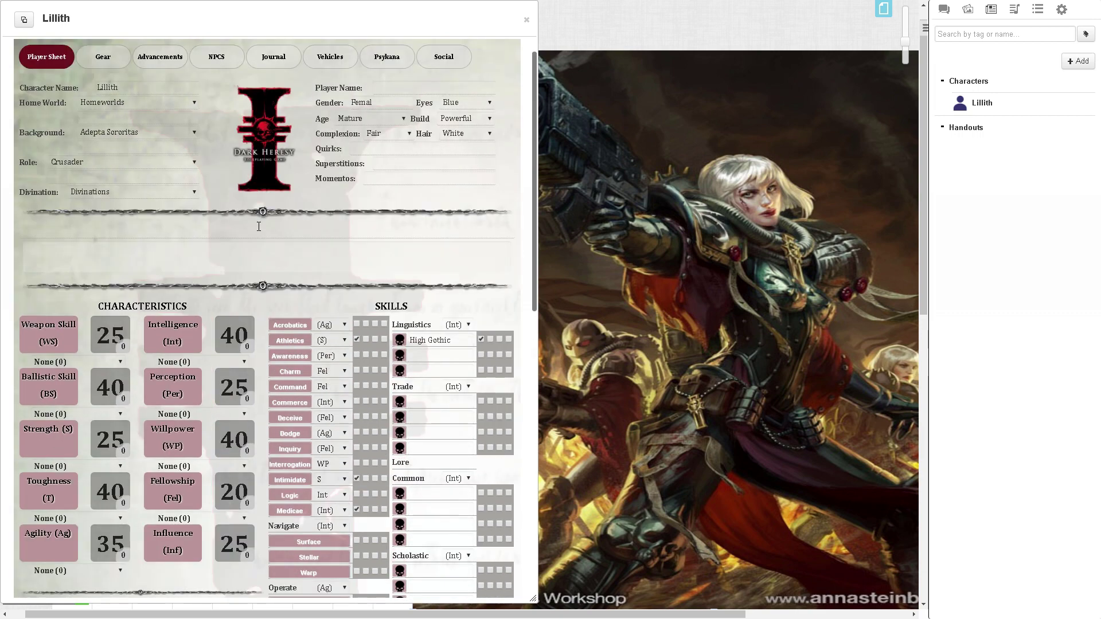
{"action": "left_click", "coordinate": [89, 192]}
{"action": "left_click", "coordinate": [91, 192]}
{"action": "left_click", "coordinate": [97, 101]}
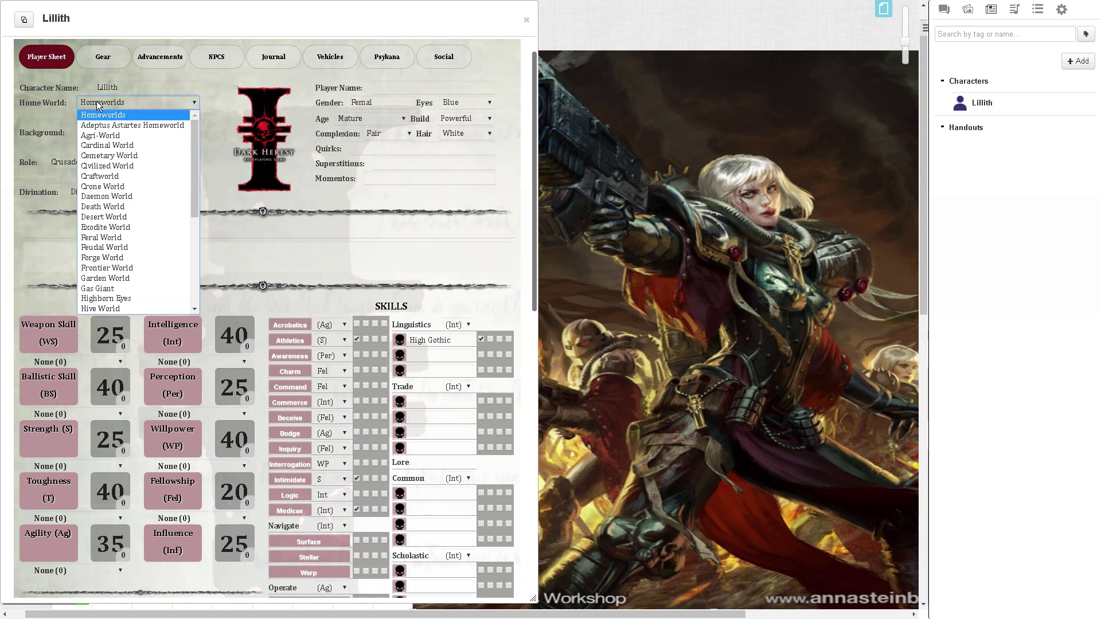
{"action": "left_click", "coordinate": [96, 101]}
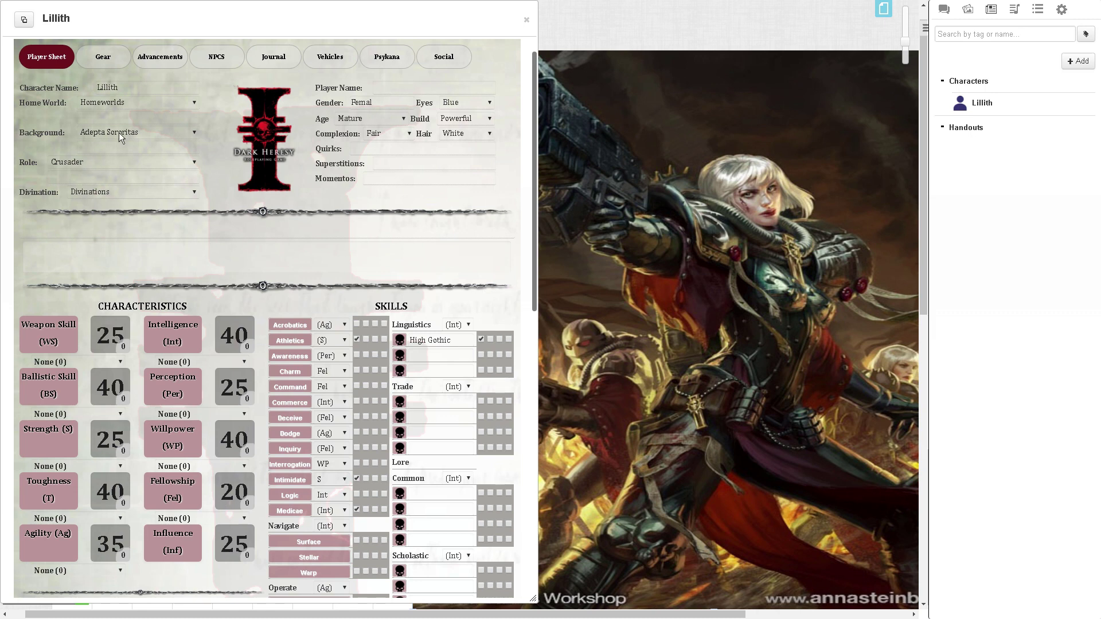
{"action": "left_click", "coordinate": [125, 106]}
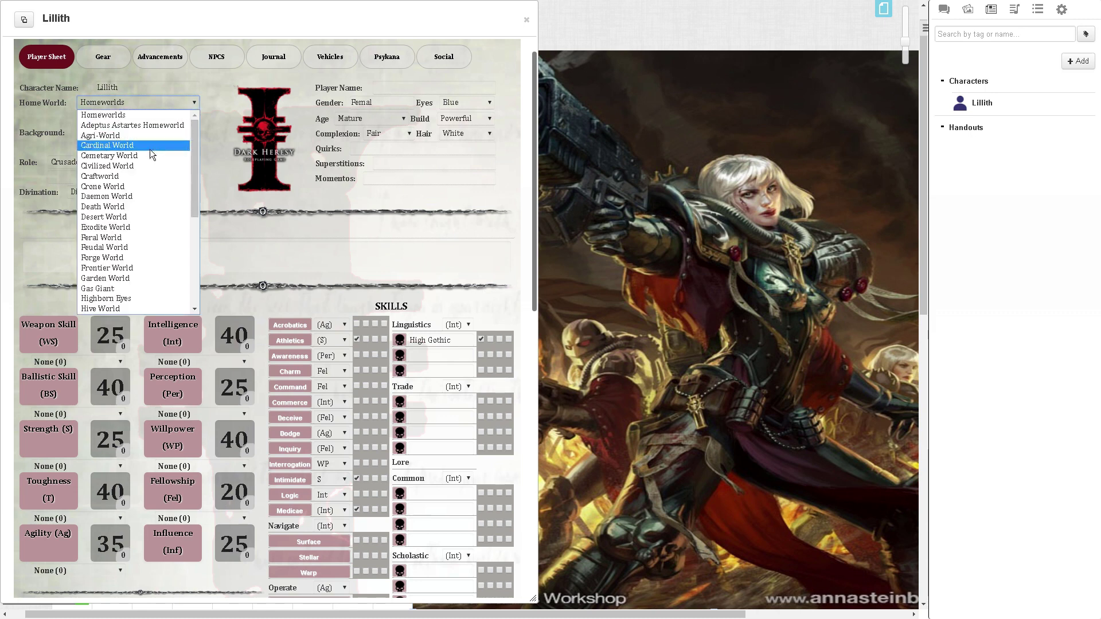
Choose Forge World as home world and write 'Totally badass.....' as the description
{"action": "left_click", "coordinate": [145, 257]}
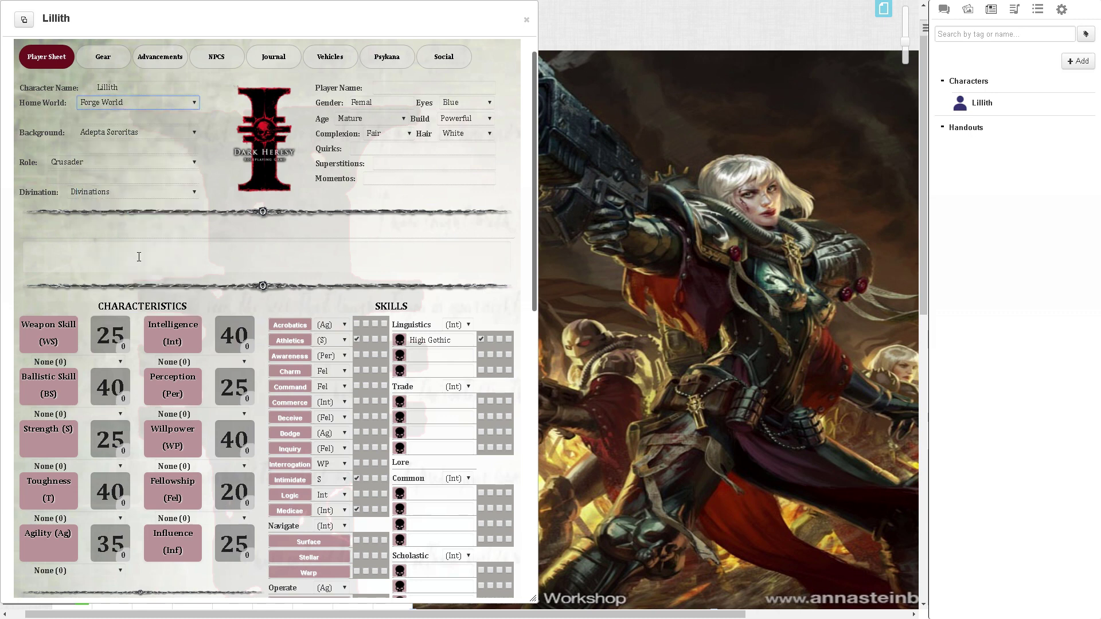
{"action": "left_click", "coordinate": [224, 251]}
{"action": "type", "text": "Tota"}
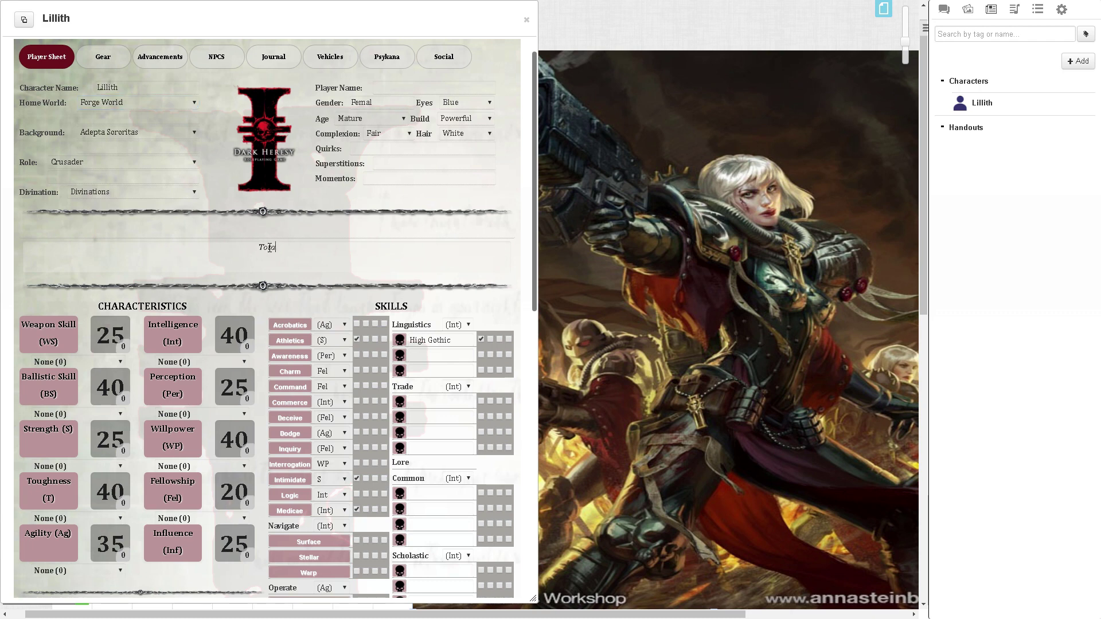
{"action": "type", "text": "lly badass....."}
{"action": "scroll", "coordinate": [361, 239], "scroll_direction": "down", "scroll_amount": 4}
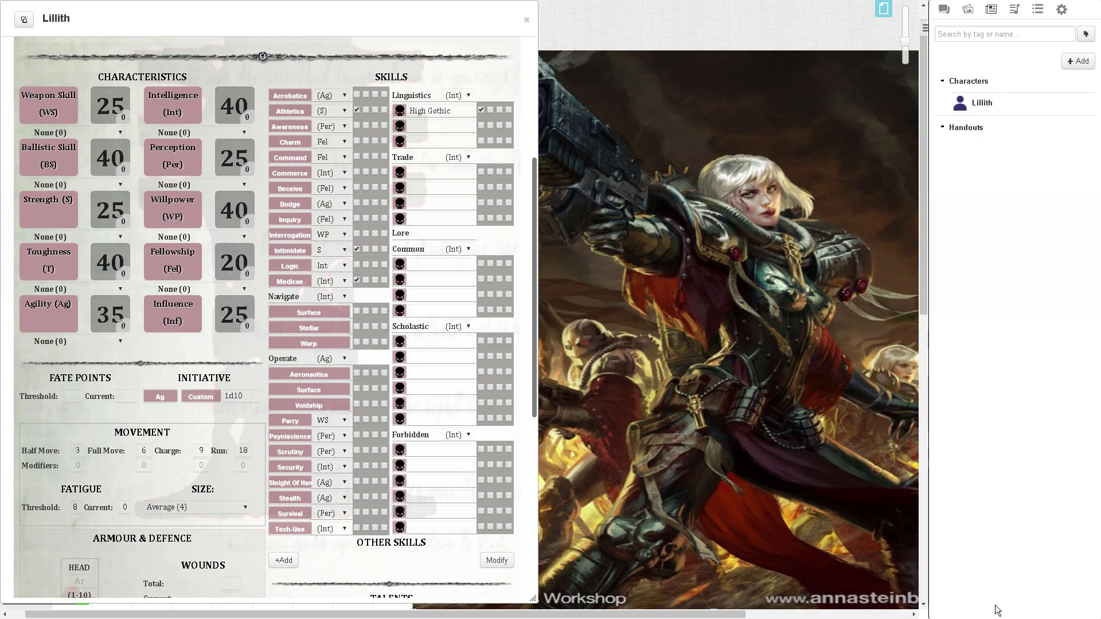
{"action": "left_click", "coordinate": [954, 10]}
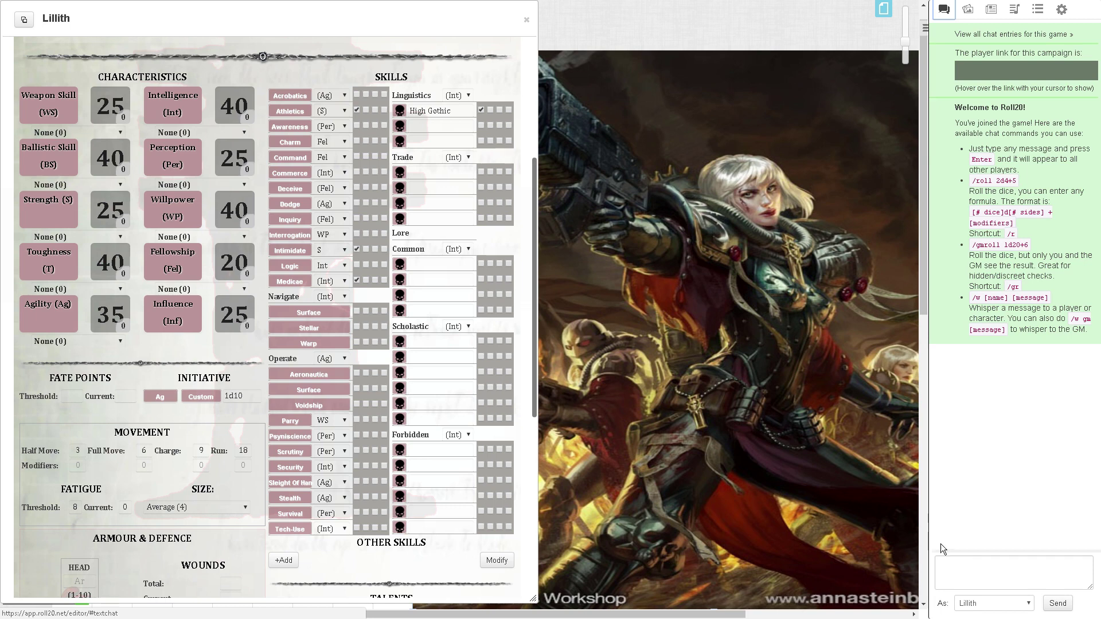
Roll 1d10 in chat and set Fate Points threshold and current to 4
{"action": "type", "text": "/roll "}
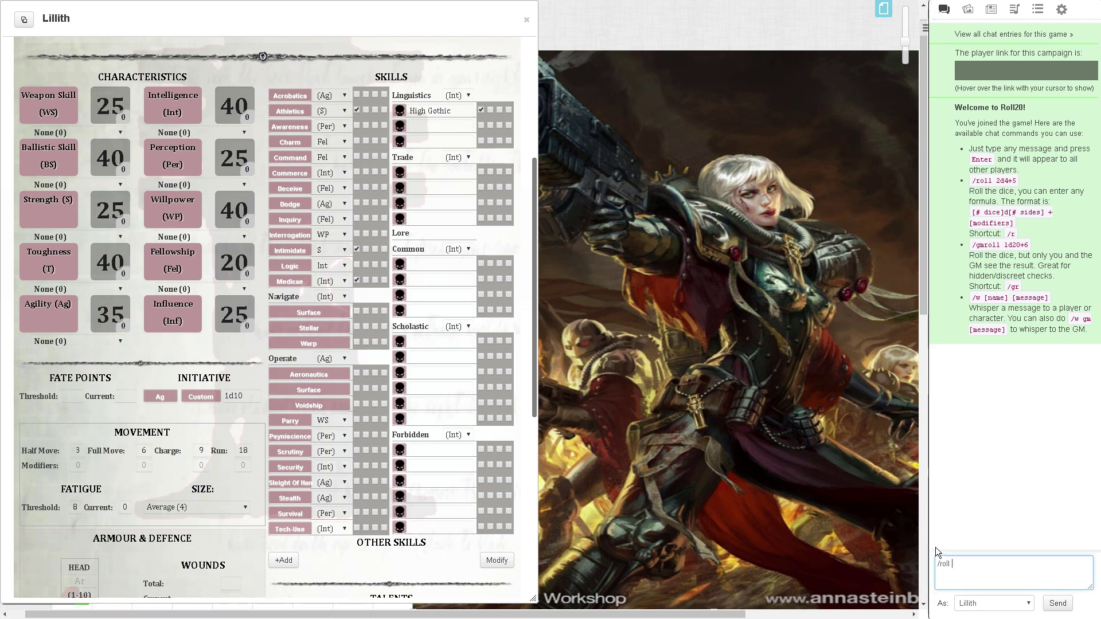
{"action": "type", "text": "1d10"}
{"action": "key", "text": "Return"}
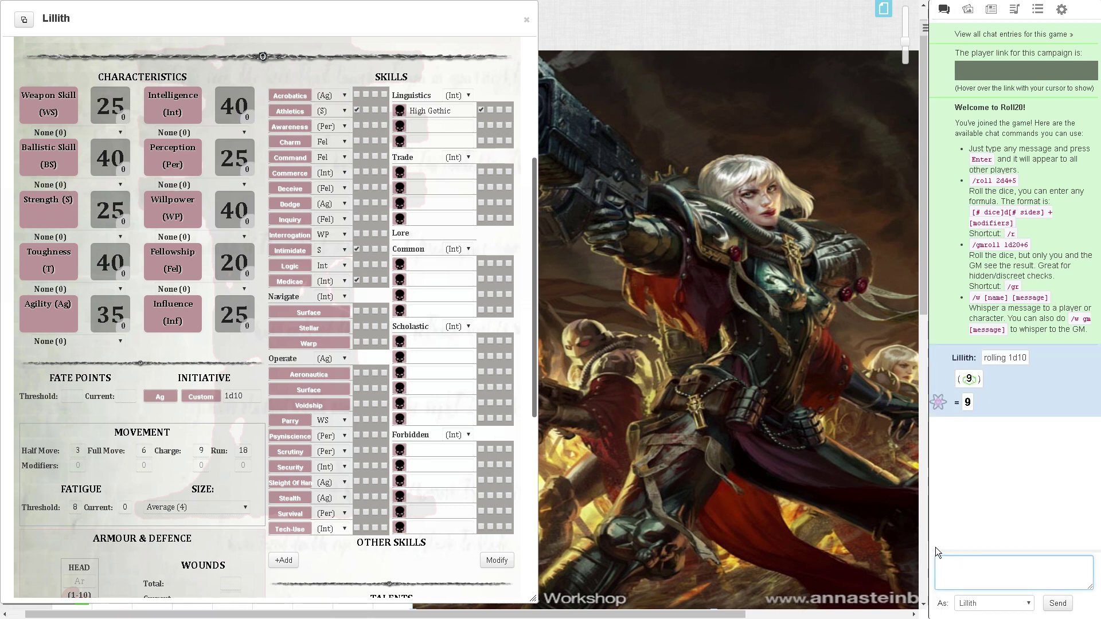
{"action": "left_click", "coordinate": [72, 396]}
{"action": "type", "text": "4"}
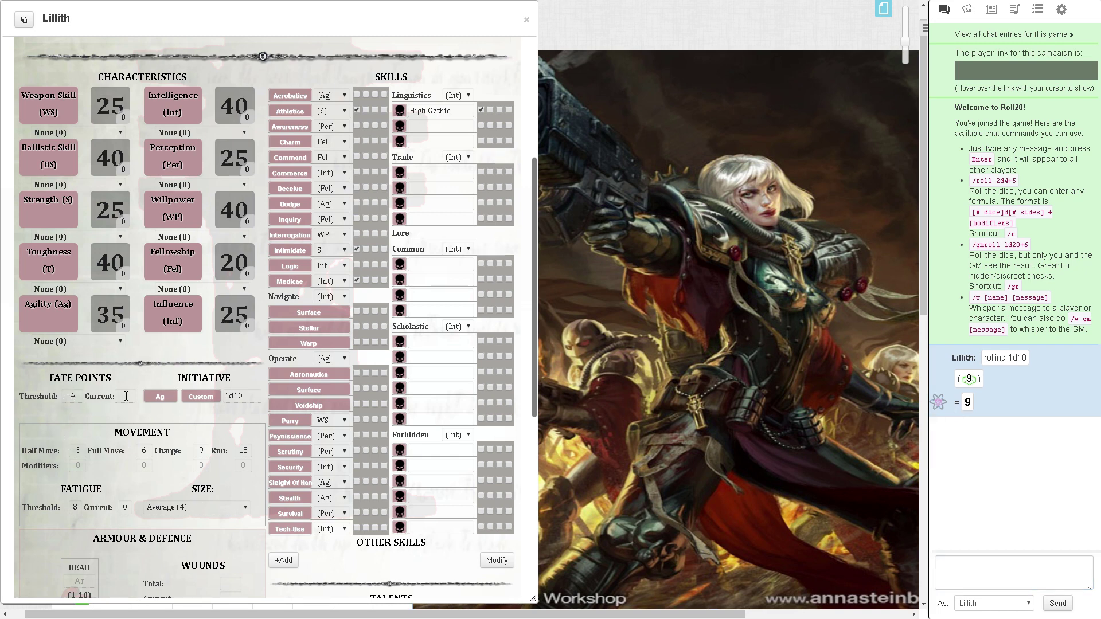
{"action": "left_click", "coordinate": [126, 396]}
{"action": "type", "text": "4"}
Enter the bonuses Agility 3, Toughness 4, Strength 2, Ballistic Skill 4, Weapon Skill 2
{"action": "left_click", "coordinate": [126, 325]}
{"action": "type", "text": "3"}
{"action": "double_click", "coordinate": [124, 273]}
{"action": "type", "text": "4"}
{"action": "double_click", "coordinate": [123, 221]}
{"action": "type", "text": "2"}
{"action": "double_click", "coordinate": [122, 169]}
{"action": "type", "text": "4"}
{"action": "double_click", "coordinate": [123, 117]}
{"action": "type", "text": "2"}
Enter the bonuses Intelligence 4, Perception 2, Willpower 4, Fellowship 2, Influence 2
{"action": "double_click", "coordinate": [246, 117]}
{"action": "type", "text": "4"}
{"action": "double_click", "coordinate": [247, 170]}
{"action": "type", "text": "2"}
{"action": "double_click", "coordinate": [247, 221]}
{"action": "type", "text": "4"}
{"action": "double_click", "coordinate": [246, 274]}
{"action": "type", "text": "2"}
{"action": "double_click", "coordinate": [247, 326]}
{"action": "type", "text": "2"}
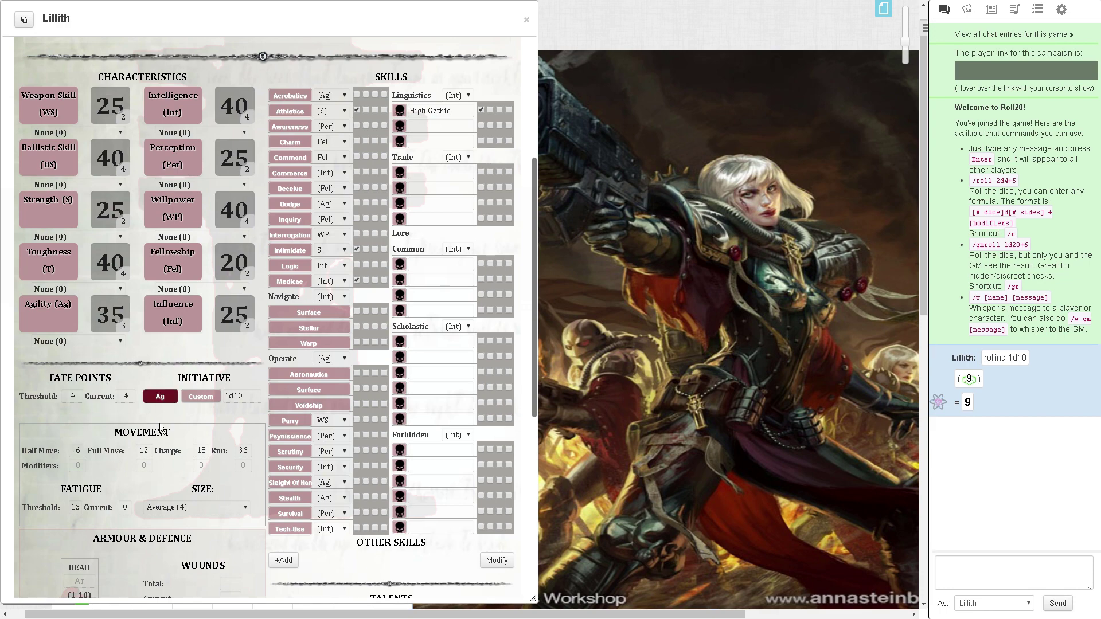
{"action": "scroll", "coordinate": [74, 449], "scroll_direction": "down", "scroll_amount": 1}
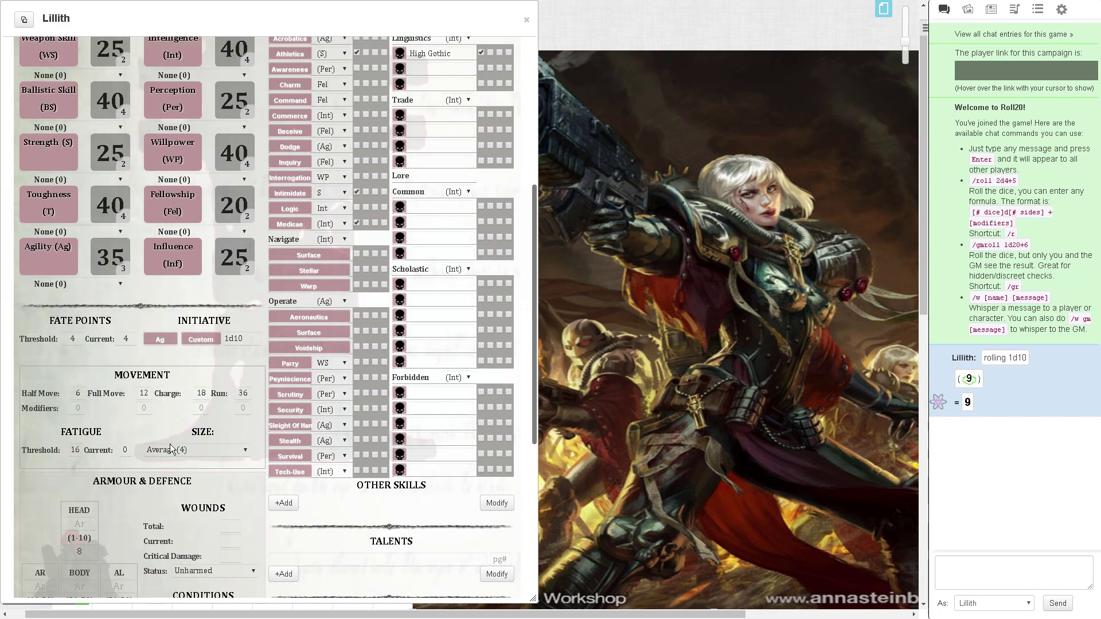
{"action": "scroll", "coordinate": [198, 342], "scroll_direction": "up", "scroll_amount": 3}
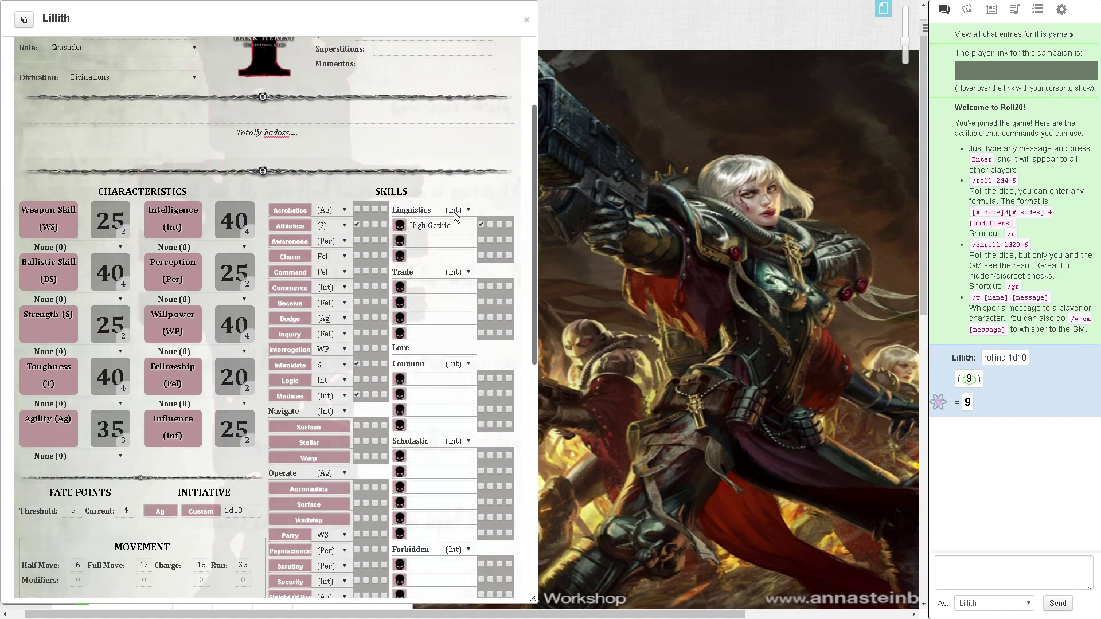
{"action": "scroll", "coordinate": [433, 315], "scroll_direction": "down", "scroll_amount": 4}
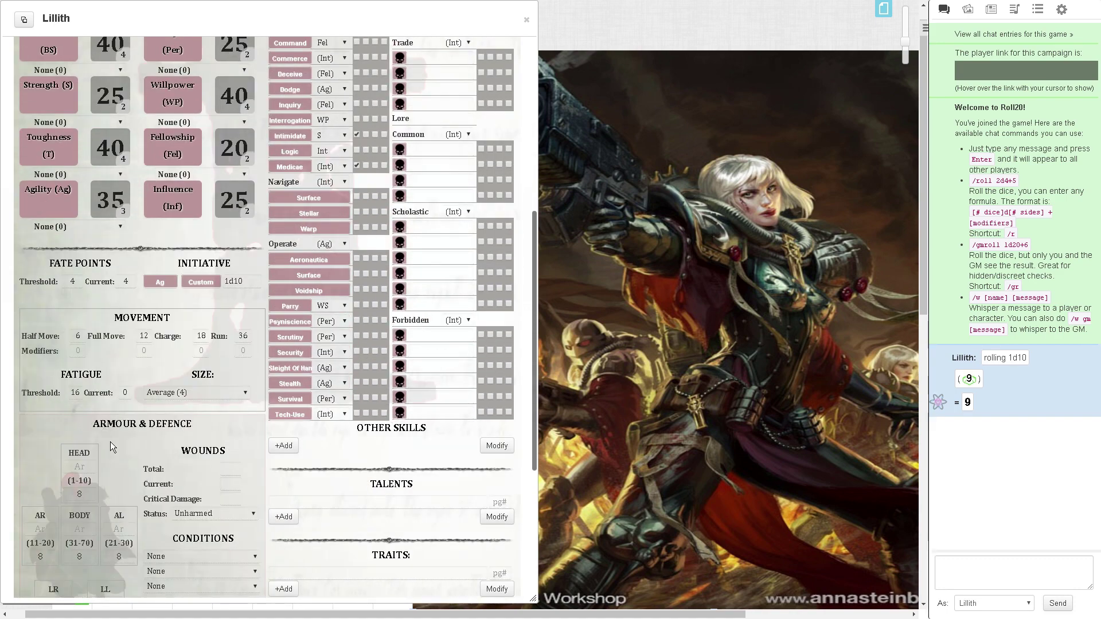
{"action": "scroll", "coordinate": [113, 322], "scroll_direction": "up", "scroll_amount": 5}
{"action": "scroll", "coordinate": [132, 309], "scroll_direction": "up", "scroll_amount": 3}
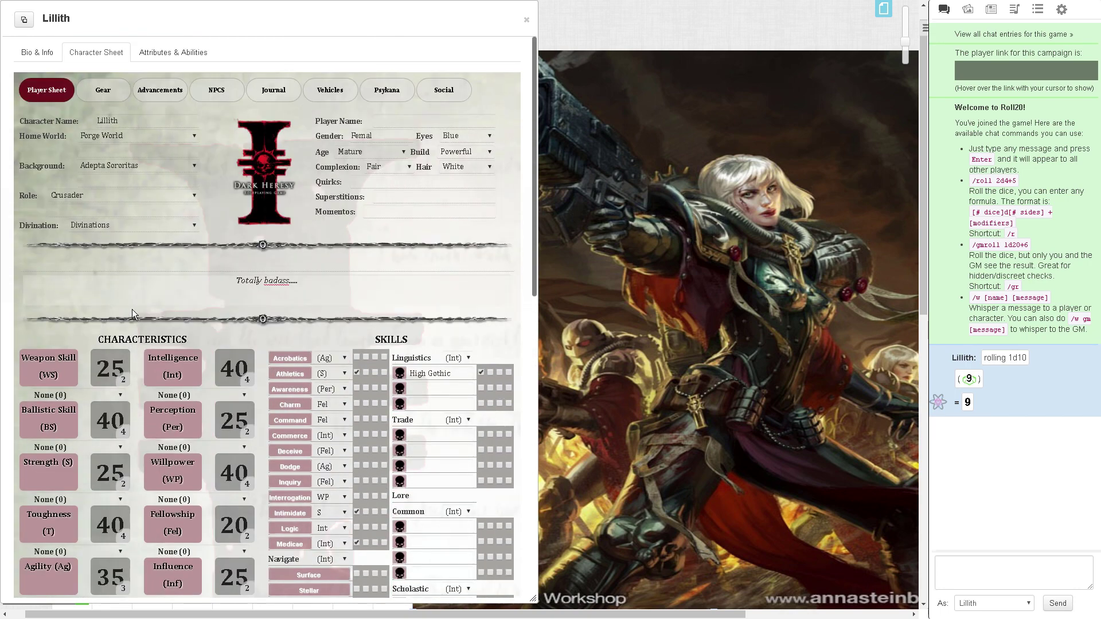
On the Gear page, rename the ranged weapon to Hand Flamer
{"action": "left_click", "coordinate": [103, 90]}
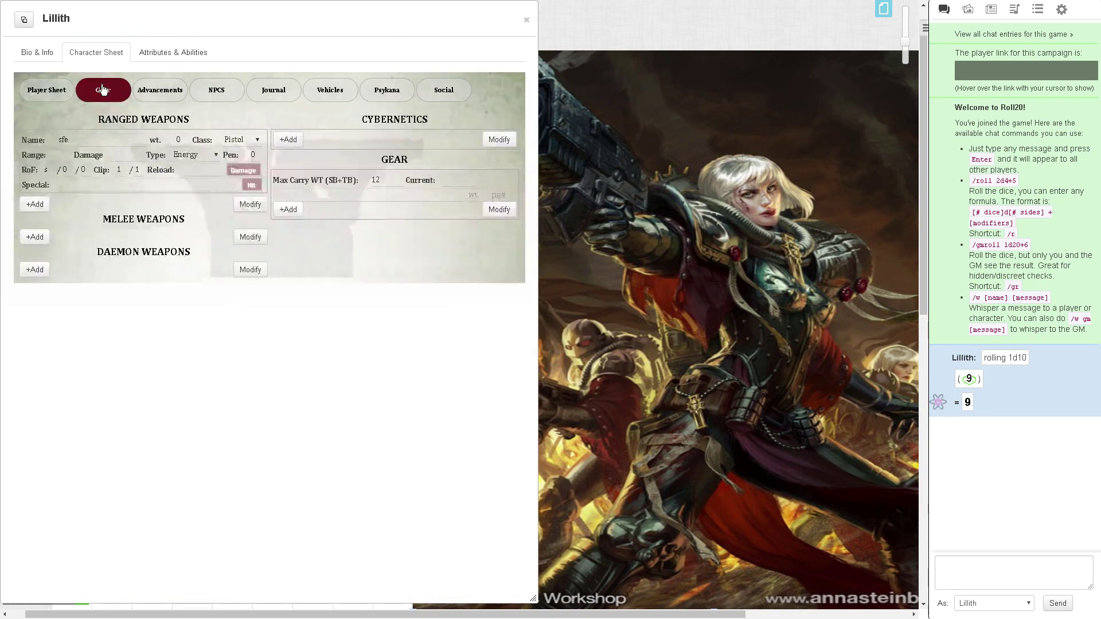
{"action": "double_click", "coordinate": [63, 140]}
{"action": "type", "text": "Hnd Fla"}
{"action": "key", "text": "BackSpace"}
{"action": "key", "text": "BackSpace"}
{"action": "key", "text": "BackSpace"}
{"action": "left_click", "coordinate": [105, 142]}
{"action": "type", "text": "Hand Flamer"}
{"action": "left_click", "coordinate": [174, 318]}
Add an Armoured Bodyglove gear entry, correcting the spelling from Armored
{"action": "left_click", "coordinate": [290, 210]}
{"action": "left_click", "coordinate": [301, 195]}
{"action": "type", "text": "A"}
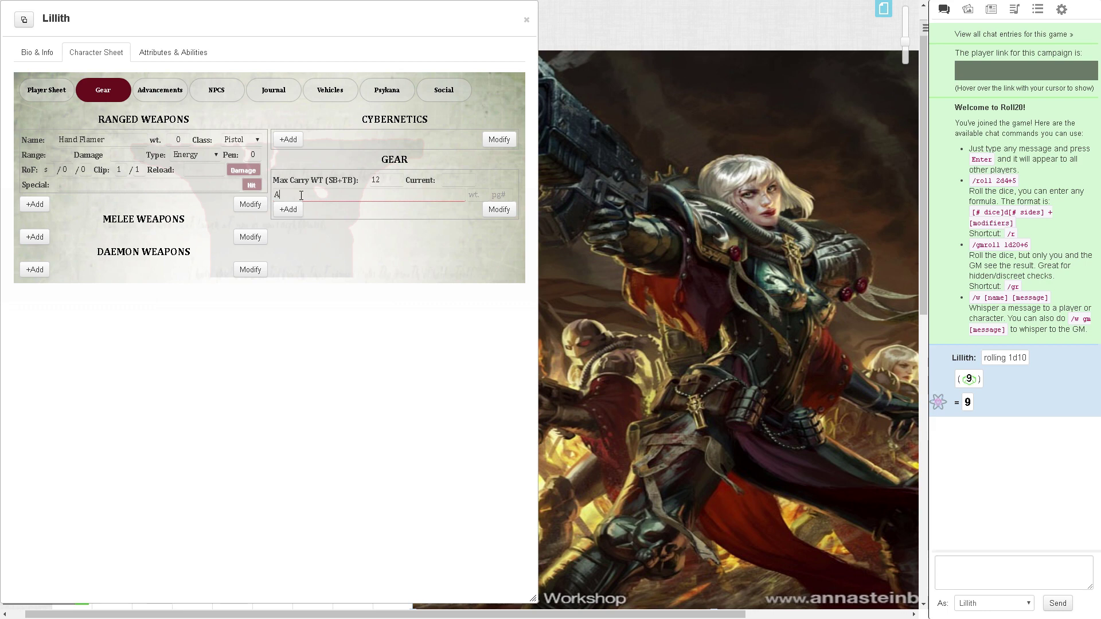
{"action": "type", "text": "rmored Bodyglove"}
{"action": "right_click", "coordinate": [300, 194]}
{"action": "left_click", "coordinate": [321, 194]}
Add Chrono, DataSlate, Stablight and Micro-Bead to the gear list
{"action": "left_click", "coordinate": [289, 209]}
{"action": "left_click", "coordinate": [319, 208]}
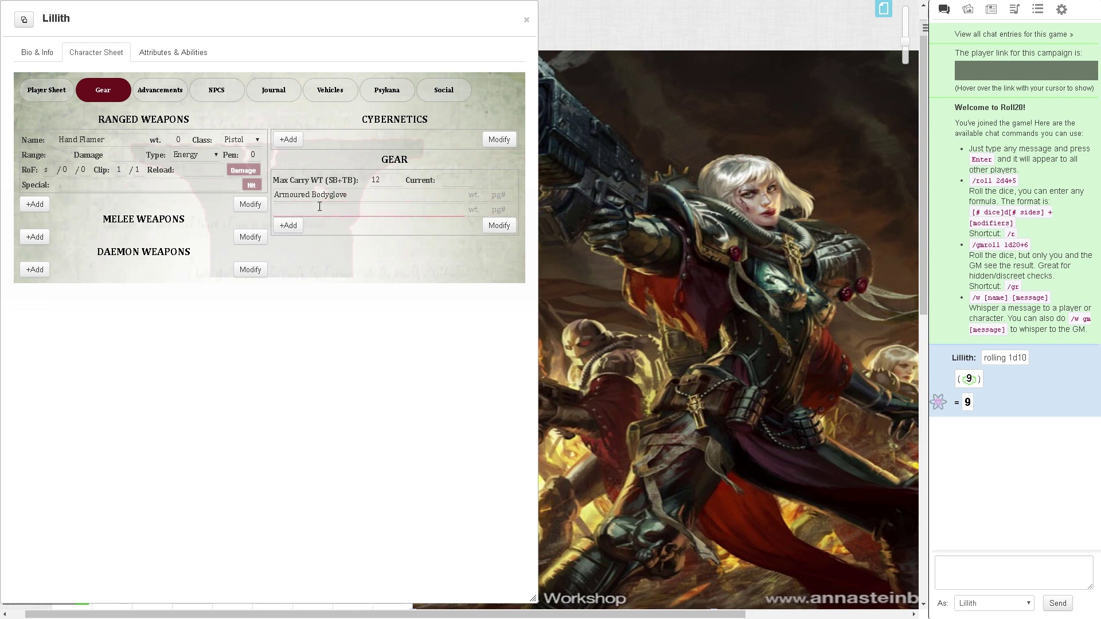
{"action": "type", "text": "Chrono"}
{"action": "left_click", "coordinate": [288, 226]}
{"action": "left_click", "coordinate": [294, 223]}
{"action": "type", "text": "DataSlate"}
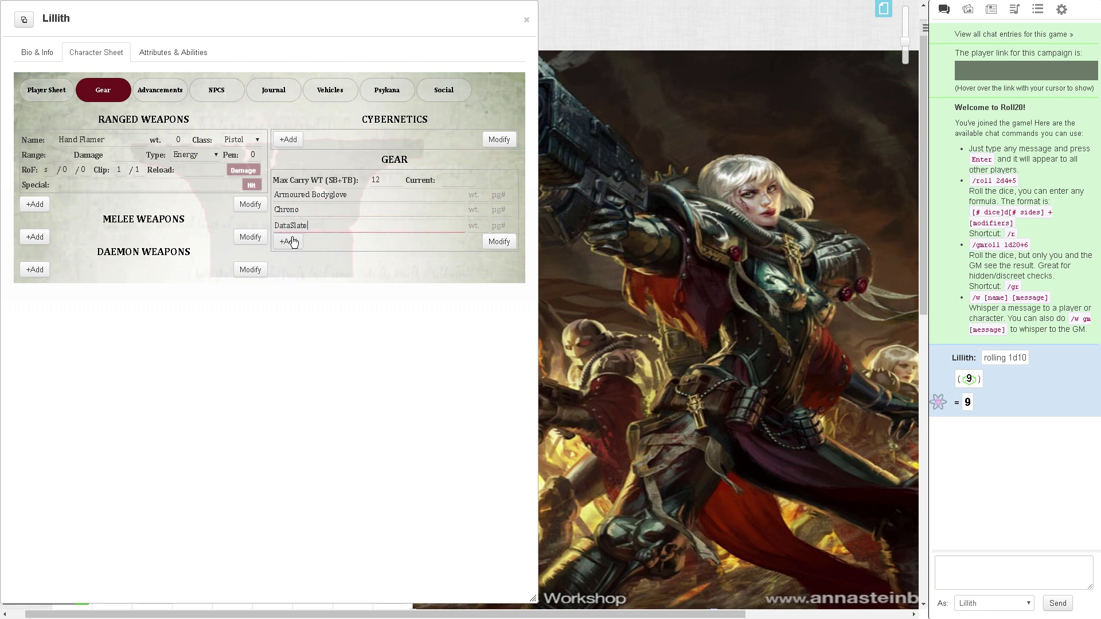
{"action": "left_click", "coordinate": [289, 242]}
{"action": "type", "text": "Stablight"}
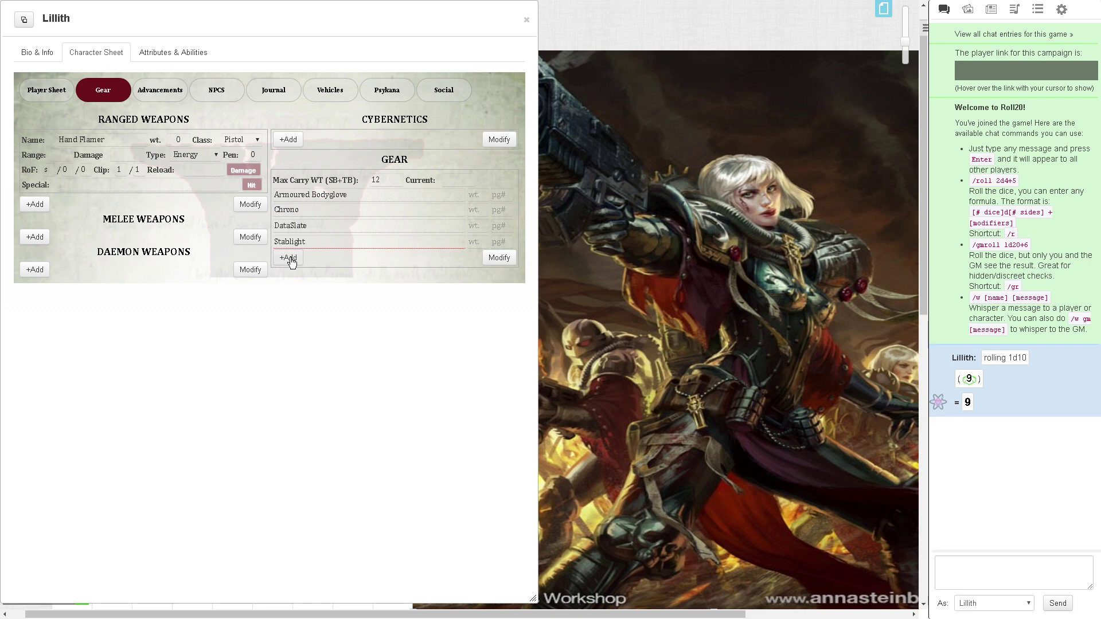
{"action": "left_click", "coordinate": [290, 259]}
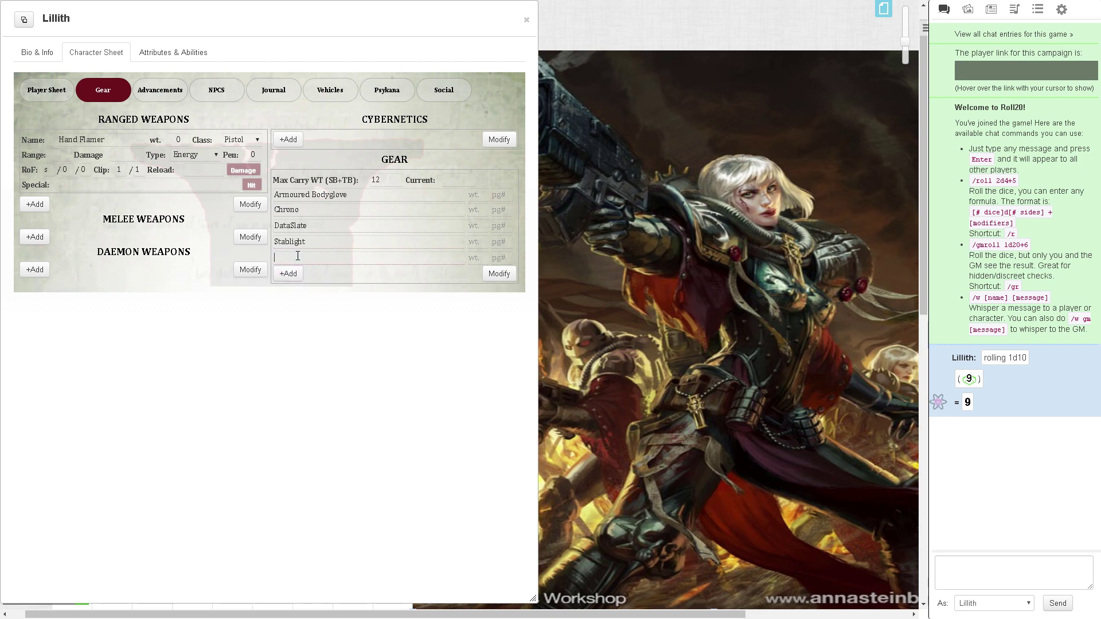
{"action": "type", "text": "Micro-Bead"}
Finish the Micro-Bead gear entry, keep the Hand Flamer as Energy-type Pistol, and set its weight to 3.5
{"action": "left_click", "coordinate": [326, 306]}
{"action": "left_click", "coordinate": [199, 153]}
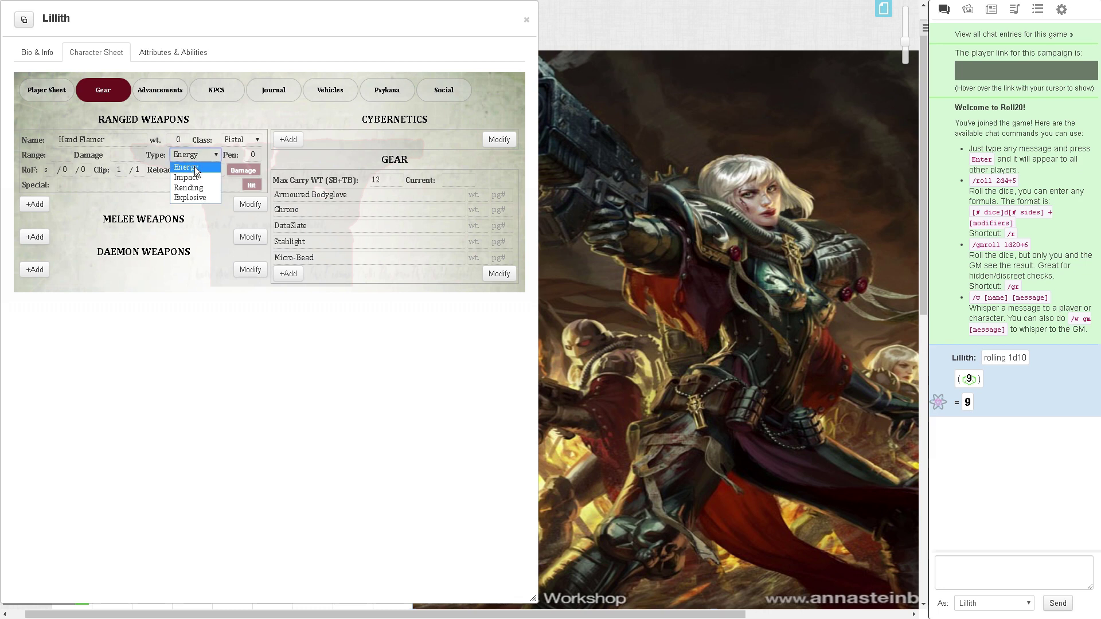
{"action": "left_click", "coordinate": [195, 168]}
{"action": "left_click", "coordinate": [236, 140]}
{"action": "left_click", "coordinate": [236, 139]}
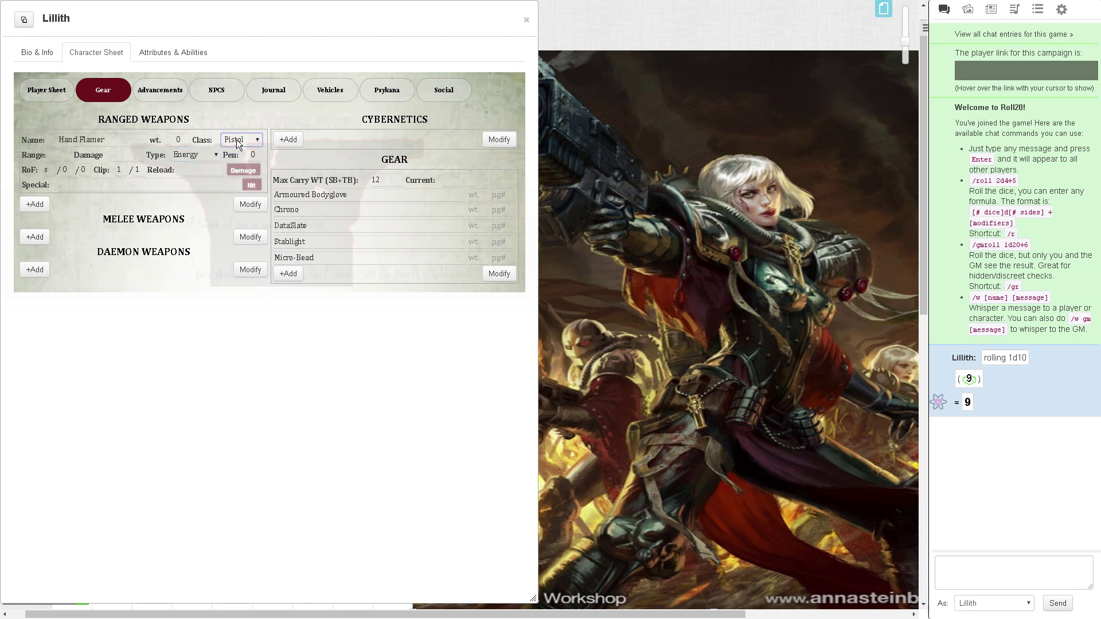
{"action": "left_click_drag", "start_coordinate": [184, 140], "coordinate": [168, 140]}
{"action": "type", "text": "3.5"}
Give the Hand Flamer damage 1D10+4, penetration 2, reload 2 Full and clip 2/2
{"action": "left_click", "coordinate": [113, 154]}
{"action": "type", "text": "1D10+4"}
{"action": "double_click", "coordinate": [253, 154]}
{"action": "type", "text": "2"}
{"action": "left_click", "coordinate": [192, 172]}
{"action": "type", "text": "2 Full"}
{"action": "type", "text": "2"}
{"action": "key", "text": "Tab"}
{"action": "type", "text": "2"}
{"action": "left_click", "coordinate": [118, 184]}
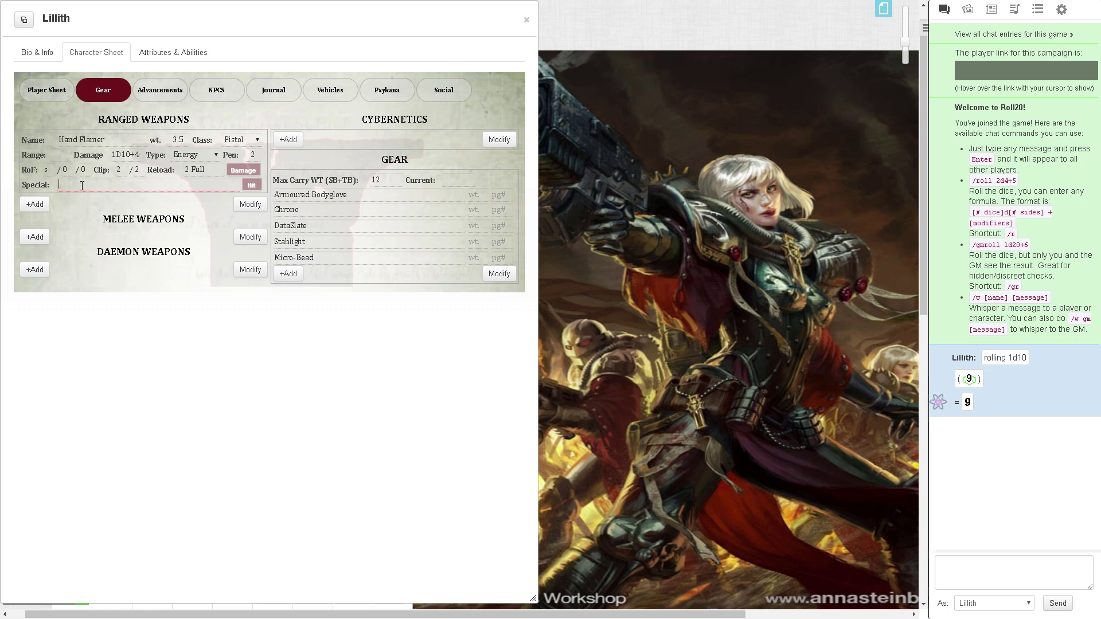
Give the Hand Flamer the Flame, Spray specials and a single-shot (S) rate of fire
{"action": "type", "text": "Flame, Spray"}
{"action": "left_click", "coordinate": [167, 280]}
{"action": "double_click", "coordinate": [46, 169]}
{"action": "type", "text": "S"}
{"action": "left_click", "coordinate": [147, 277]}
Set gear weights: Armoured Bodyglove 2.5, DataSlate 1, Stablight 0.5
{"action": "left_click", "coordinate": [473, 195]}
{"action": "type", "text": "2.5"}
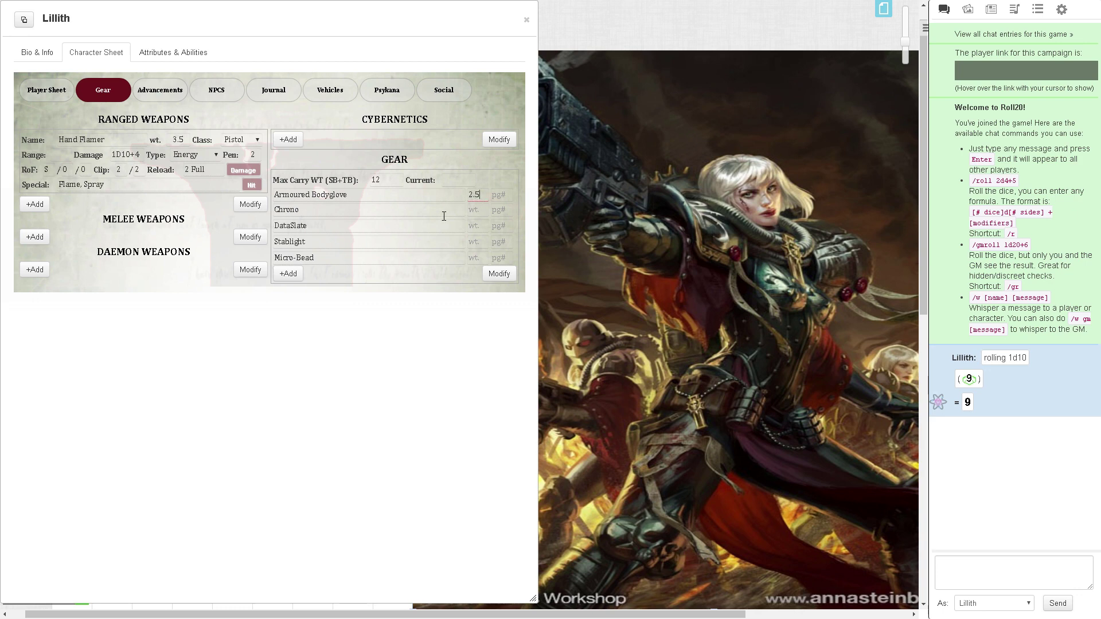
{"action": "left_click", "coordinate": [477, 228]}
{"action": "left_click", "coordinate": [478, 243]}
{"action": "type", "text": ".5"}
{"action": "left_click", "coordinate": [470, 241]}
{"action": "left_click", "coordinate": [252, 185]}
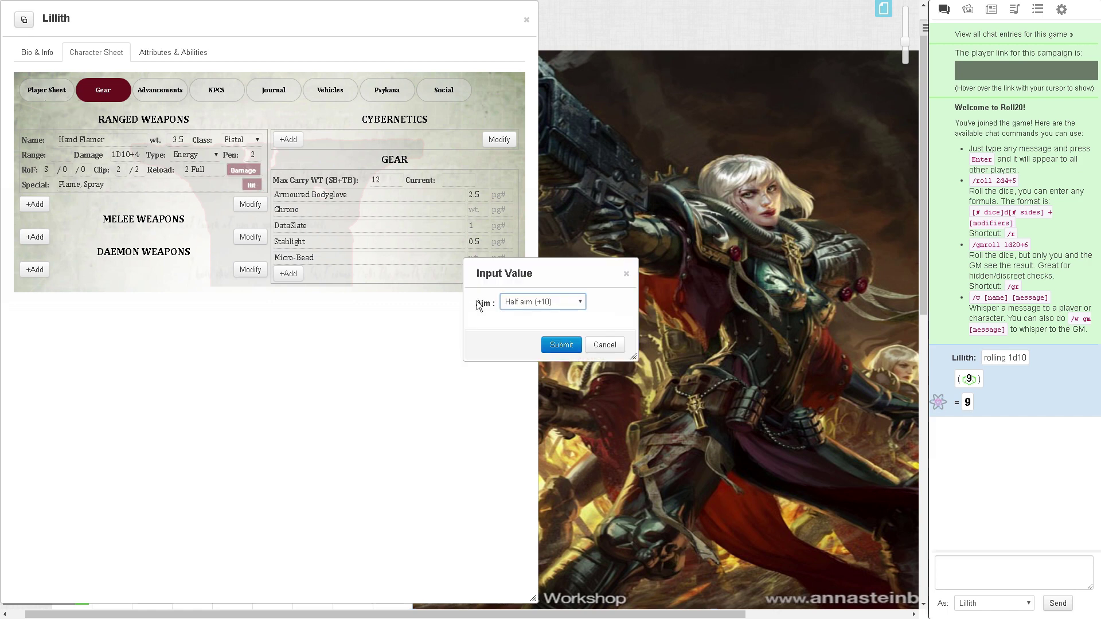
Start the Hand Flamer attack with Half aim, Point Blank range, Standard rate and modifier 0
{"action": "left_click", "coordinate": [535, 302]}
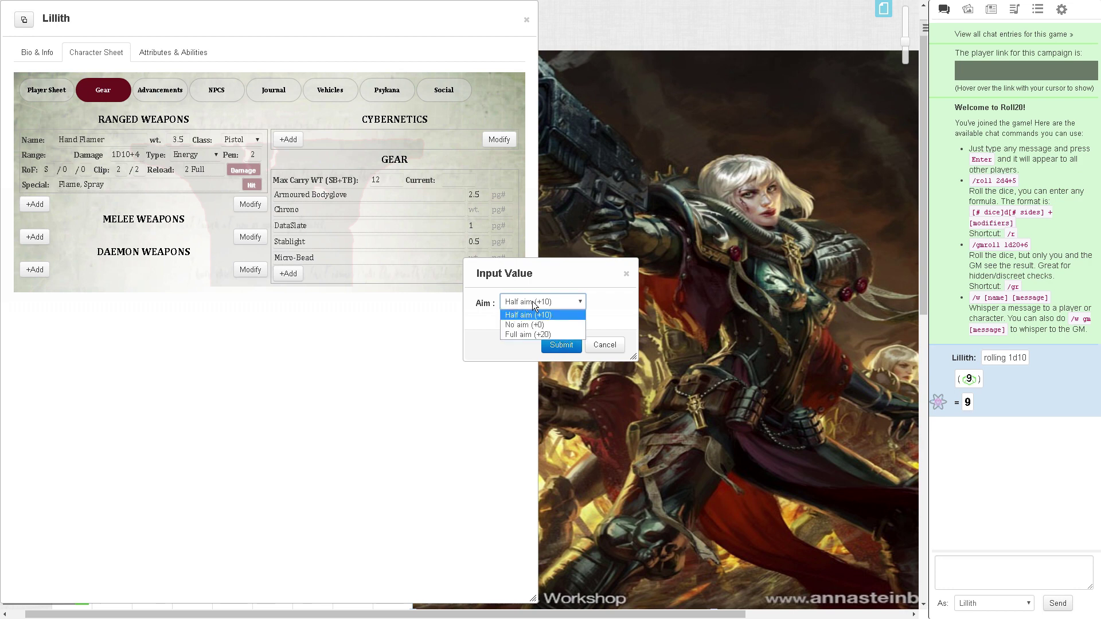
{"action": "left_click", "coordinate": [529, 322]}
{"action": "left_click", "coordinate": [563, 345]}
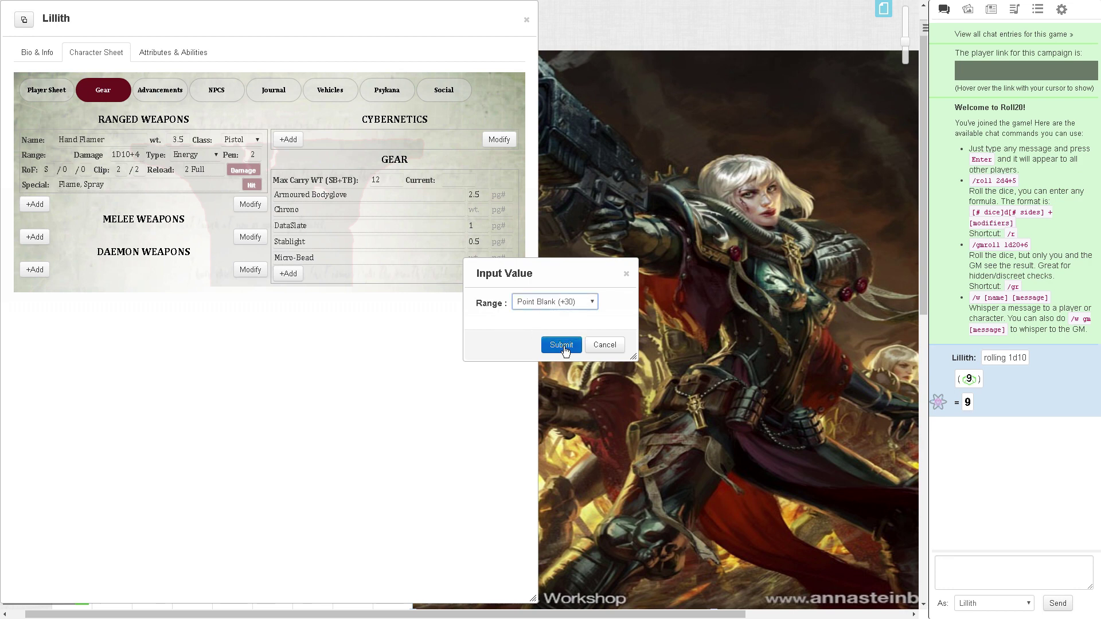
{"action": "left_click", "coordinate": [548, 299]}
{"action": "left_click", "coordinate": [543, 315]}
{"action": "left_click", "coordinate": [554, 348]}
{"action": "left_click", "coordinate": [555, 349]}
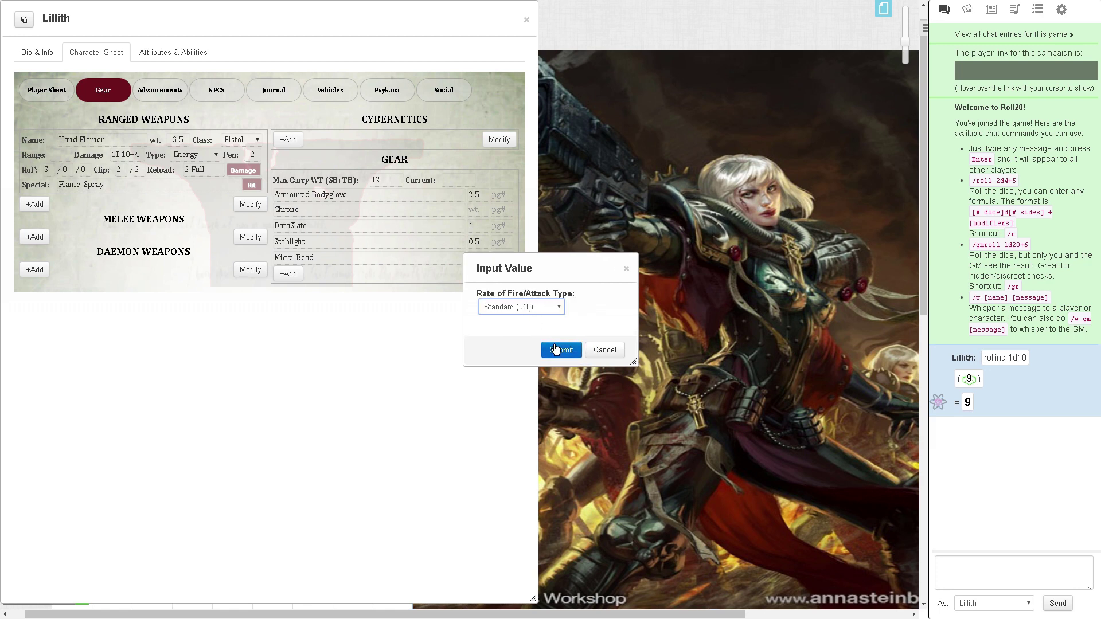
{"action": "left_click", "coordinate": [555, 344]}
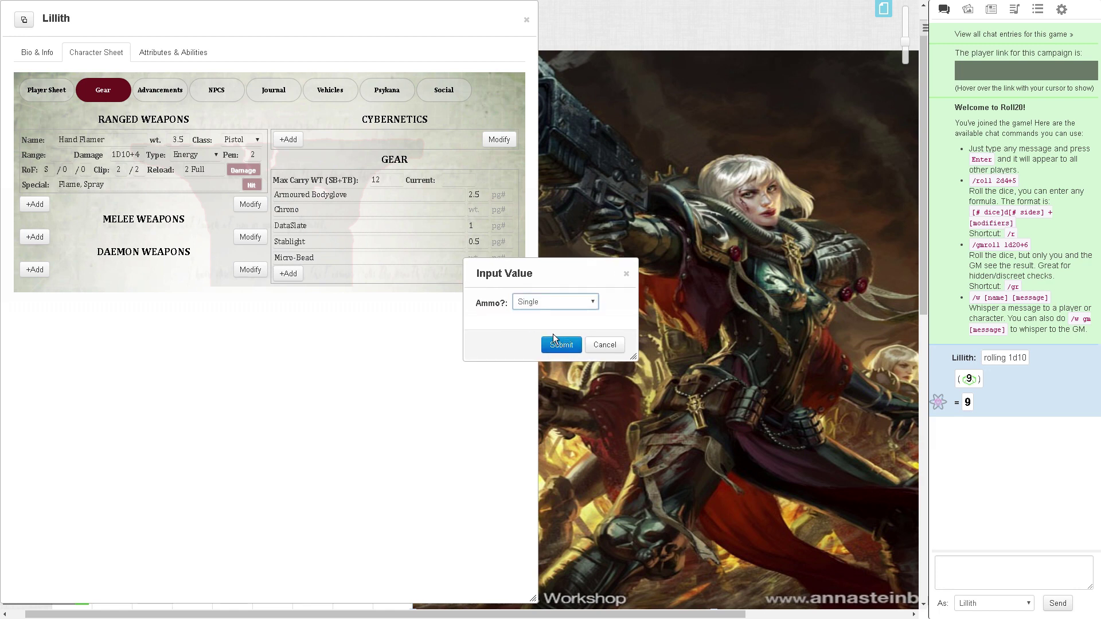
Choose Single ammo use and Overload firing mode, then fire the Hand Flamer
{"action": "left_click", "coordinate": [531, 301]}
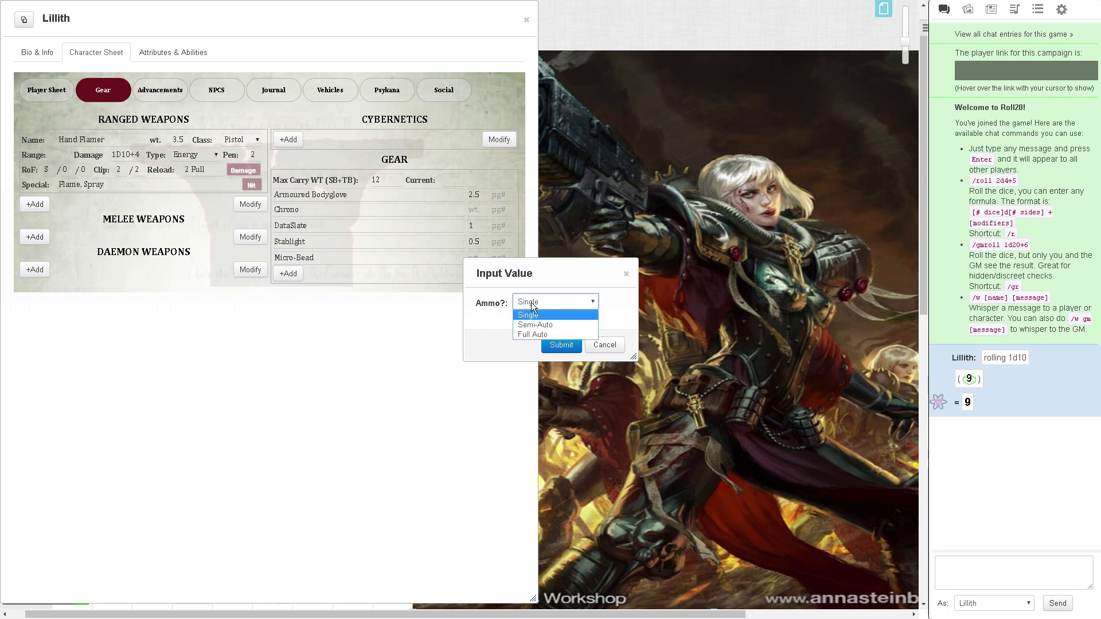
{"action": "left_click", "coordinate": [531, 302]}
{"action": "left_click", "coordinate": [563, 345]}
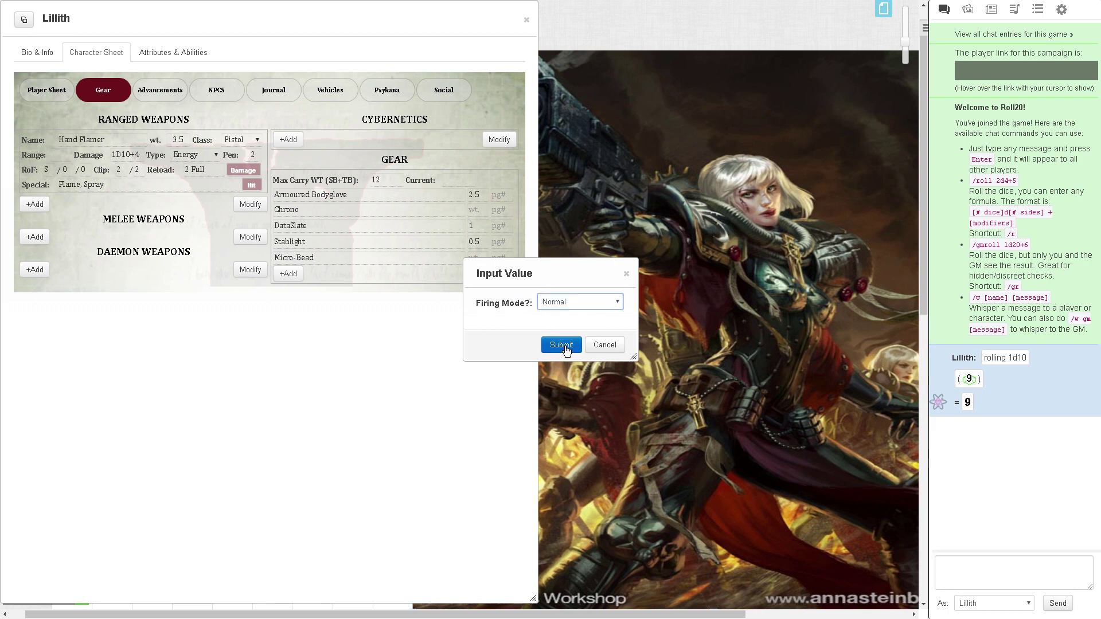
{"action": "left_click", "coordinate": [555, 302]}
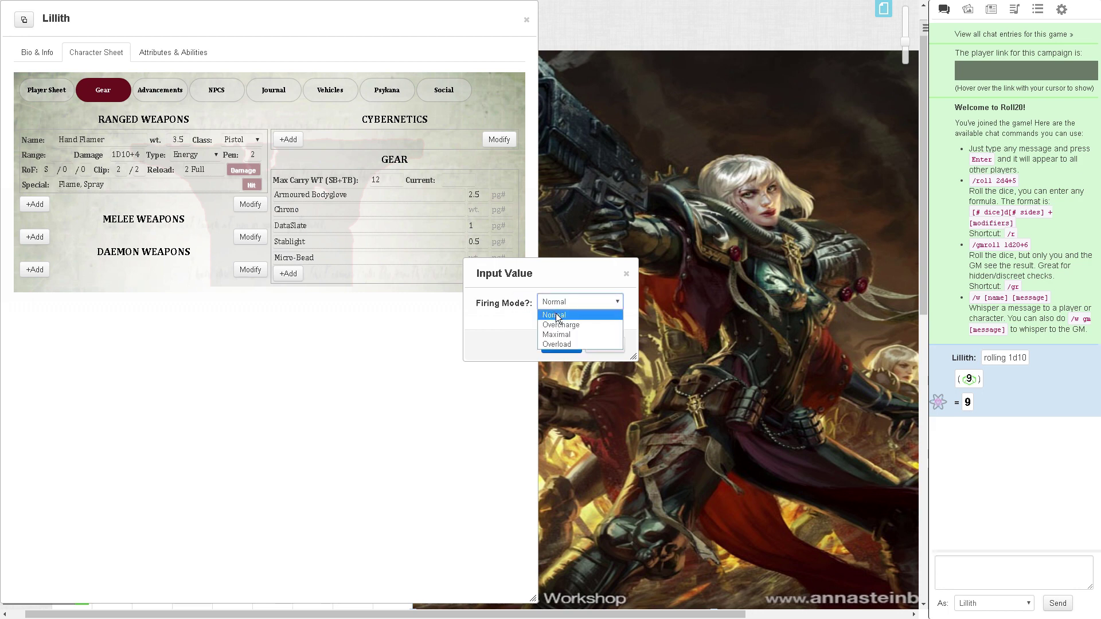
{"action": "left_click", "coordinate": [560, 344]}
{"action": "left_click", "coordinate": [561, 346]}
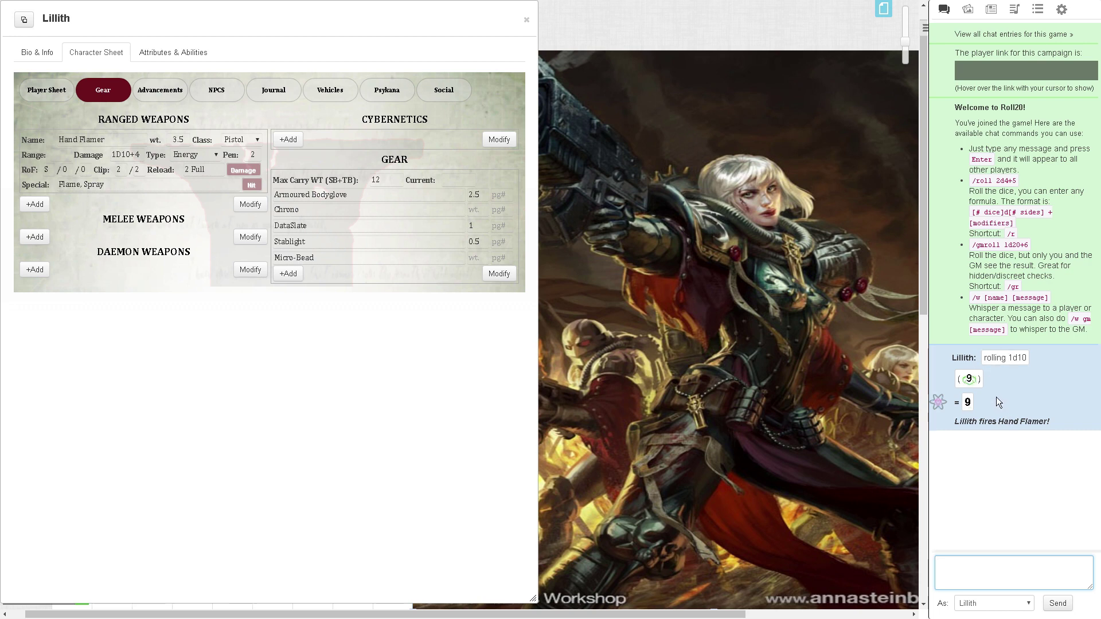
{"action": "left_click_drag", "start_coordinate": [1061, 435], "coordinate": [993, 465]}
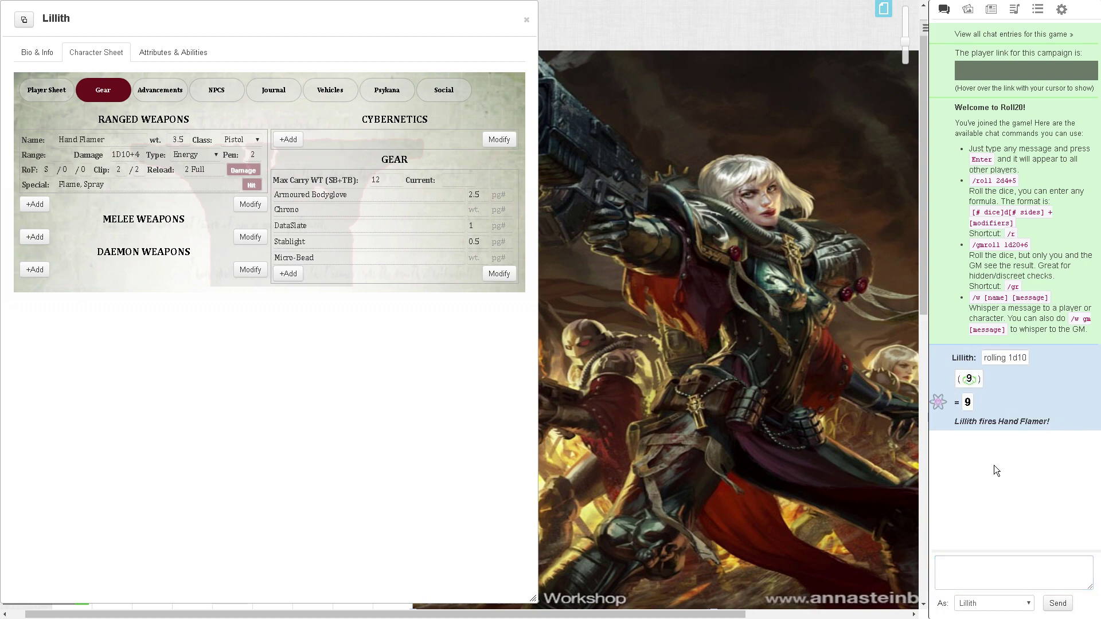
On the main player sheet, set armour 2 on the body, left arm, right arm and head
{"action": "left_click", "coordinate": [47, 92]}
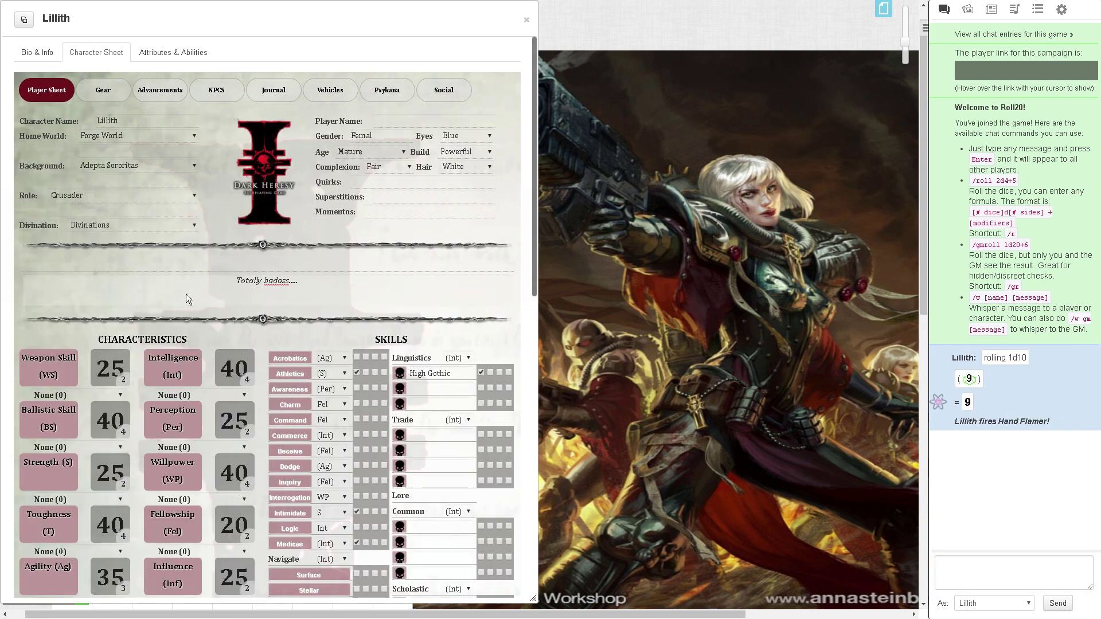
{"action": "scroll", "coordinate": [328, 298], "scroll_direction": "down", "scroll_amount": 5}
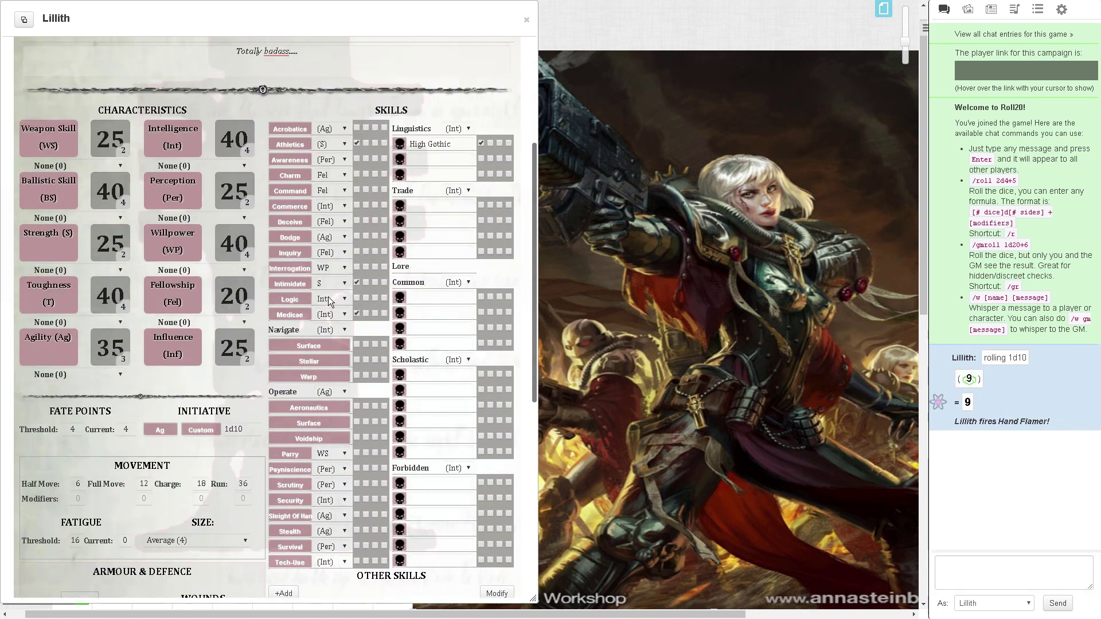
{"action": "scroll", "coordinate": [329, 303], "scroll_direction": "down", "scroll_amount": 3}
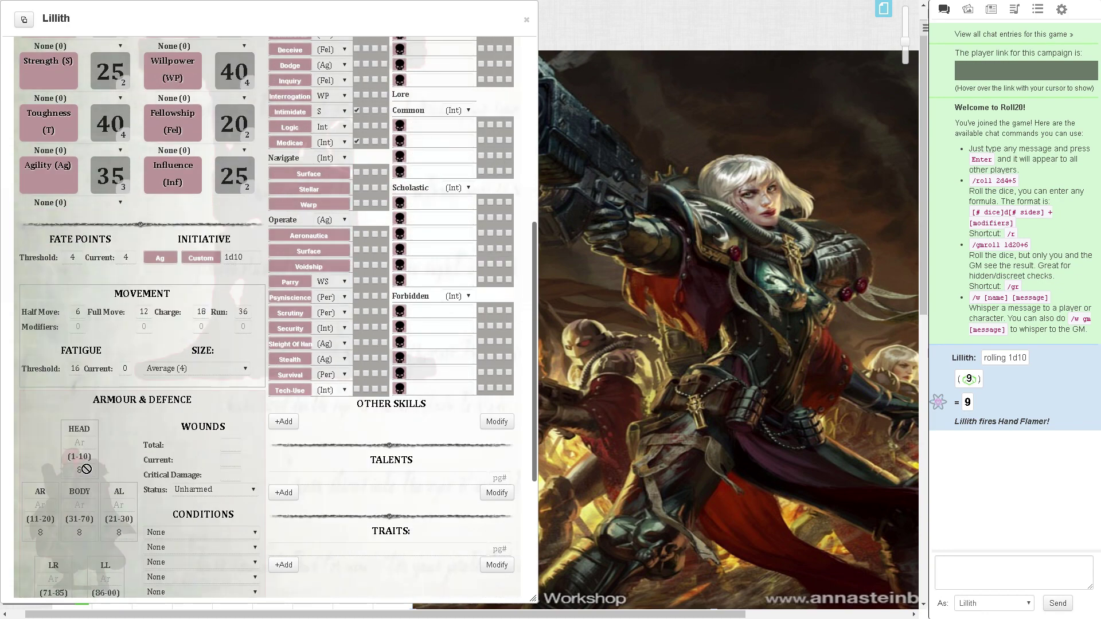
{"action": "left_click", "coordinate": [84, 447]}
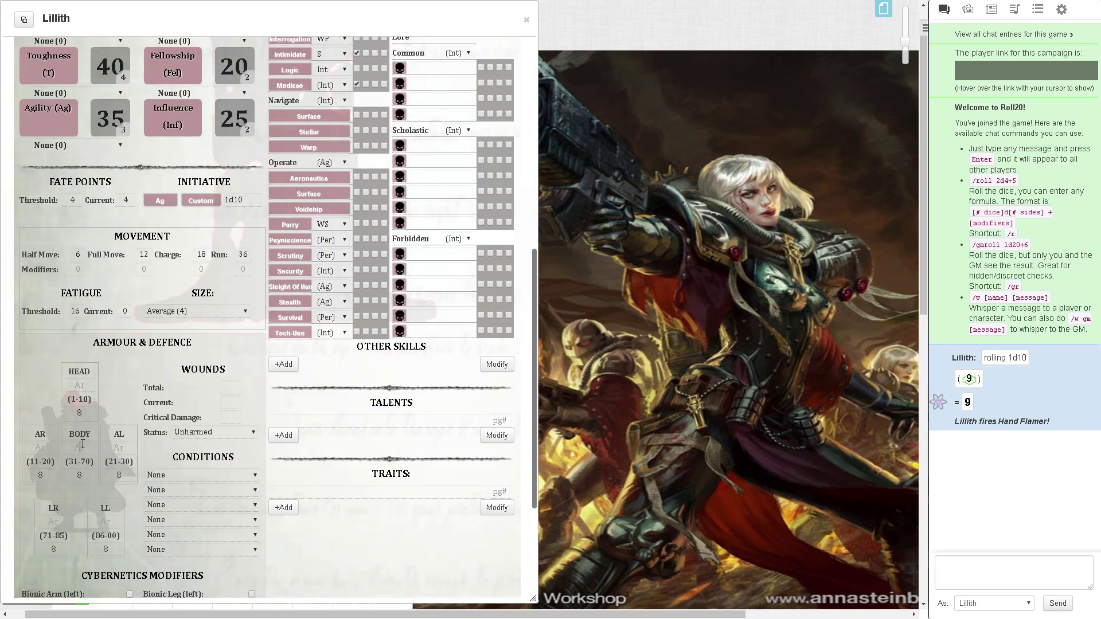
{"action": "type", "text": "2"}
{"action": "left_click", "coordinate": [118, 447]}
{"action": "type", "text": "2"}
{"action": "left_click", "coordinate": [40, 447]}
{"action": "type", "text": "2"}
{"action": "left_click", "coordinate": [85, 385]}
{"action": "type", "text": "2"}
Set armour 2 on both legs
{"action": "scroll", "coordinate": [81, 467], "scroll_direction": "up", "scroll_amount": 2}
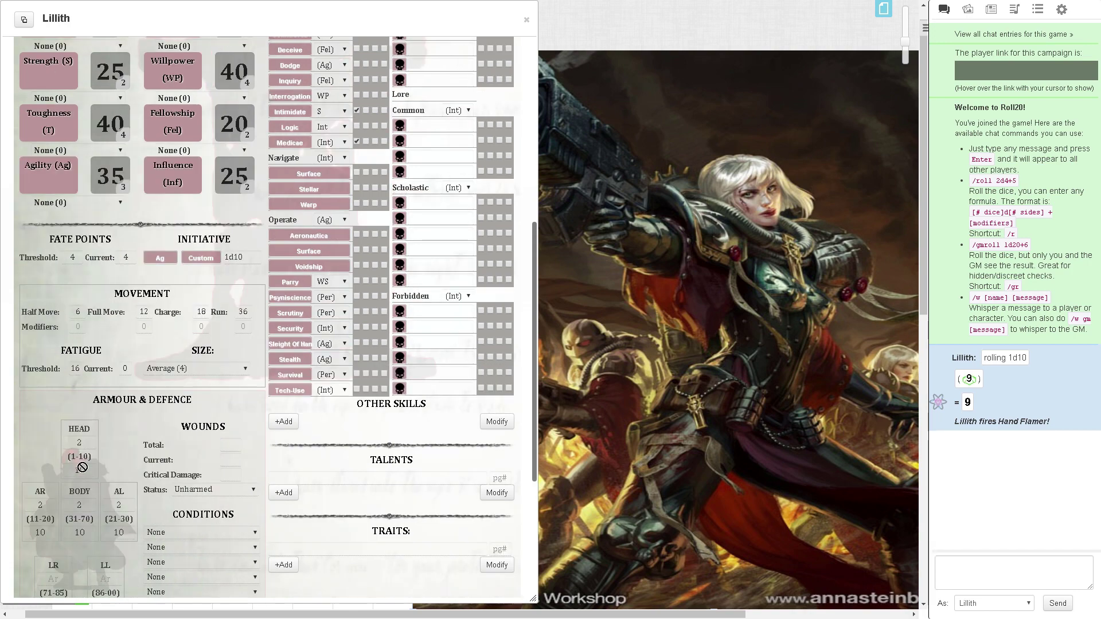
{"action": "scroll", "coordinate": [81, 466], "scroll_direction": "down", "scroll_amount": 2}
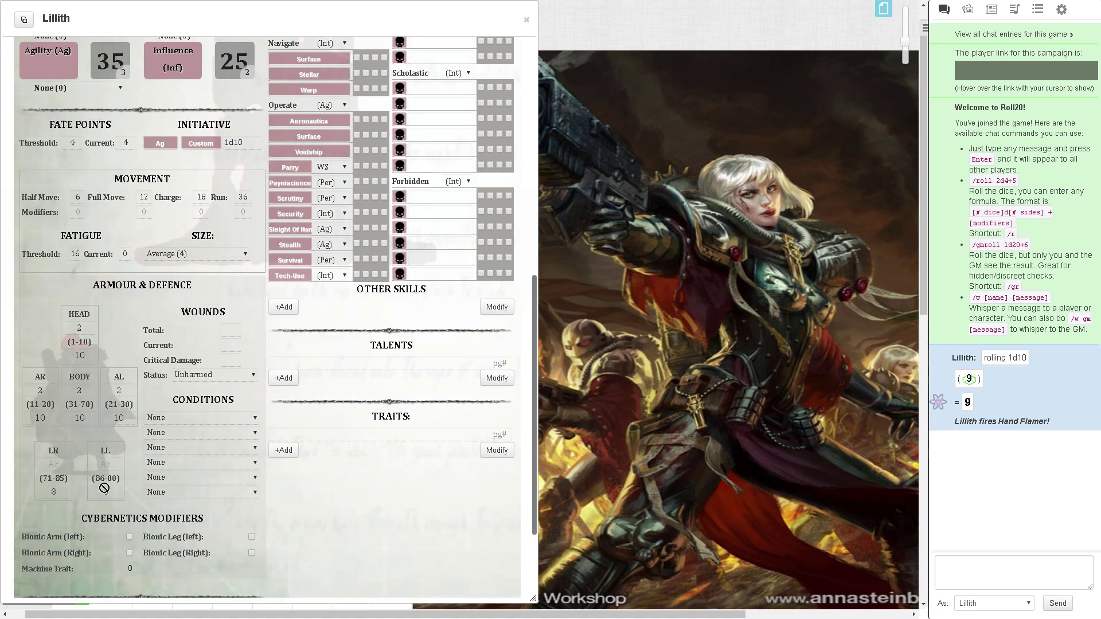
{"action": "left_click", "coordinate": [105, 464]}
{"action": "type", "text": "2"}
{"action": "left_click", "coordinate": [53, 464]}
{"action": "type", "text": "2"}
{"action": "scroll", "coordinate": [80, 432], "scroll_direction": "up", "scroll_amount": 3}
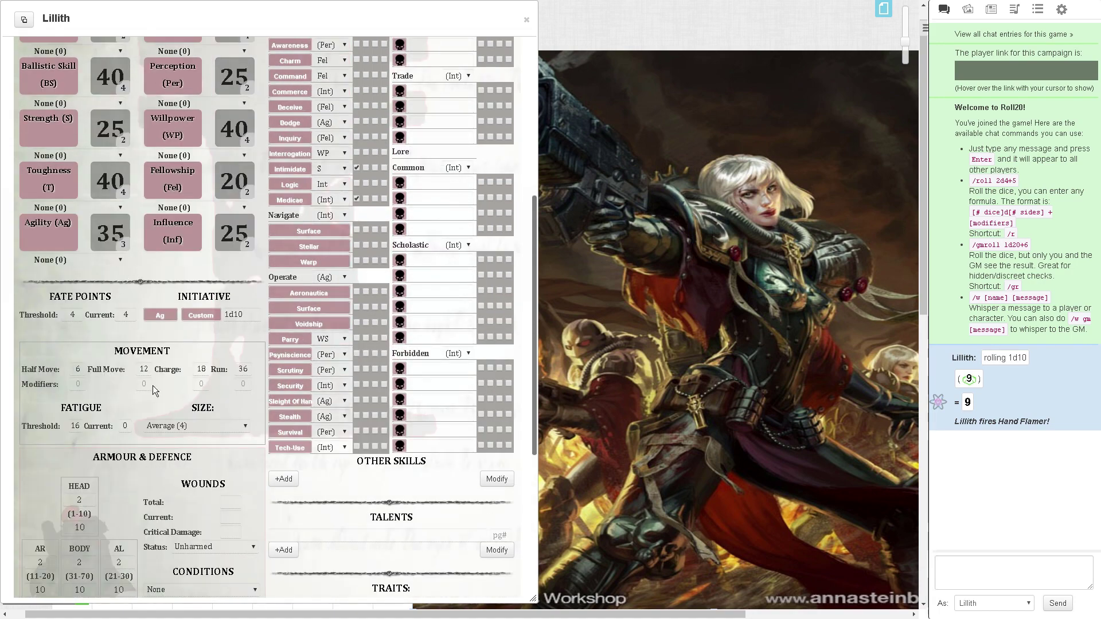
{"action": "scroll", "coordinate": [155, 388], "scroll_direction": "down", "scroll_amount": 3}
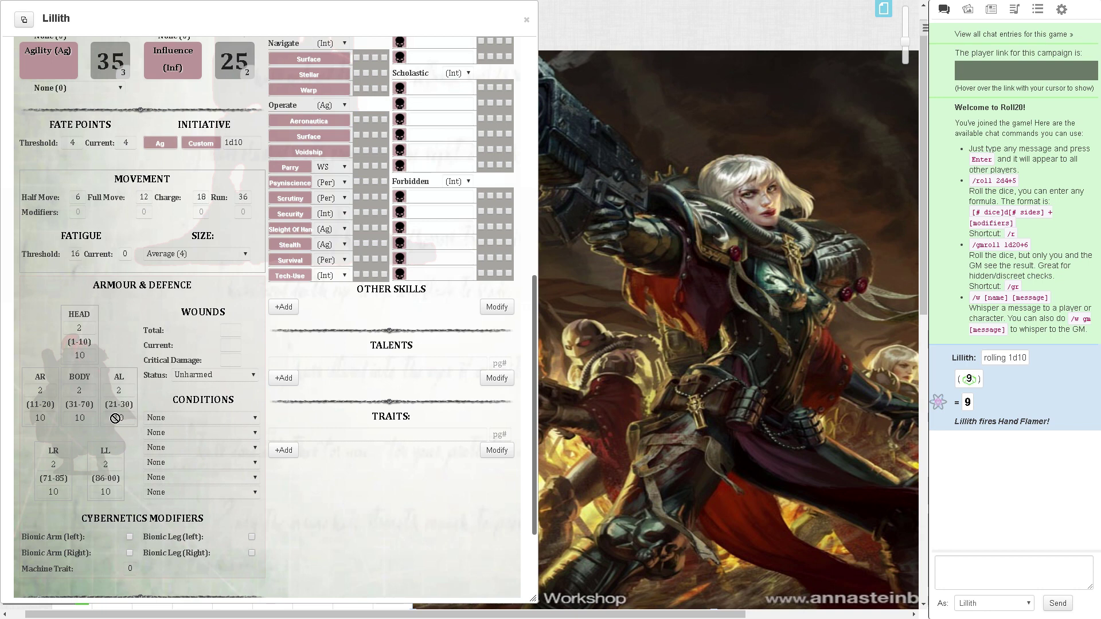
{"action": "left_click", "coordinate": [187, 418]}
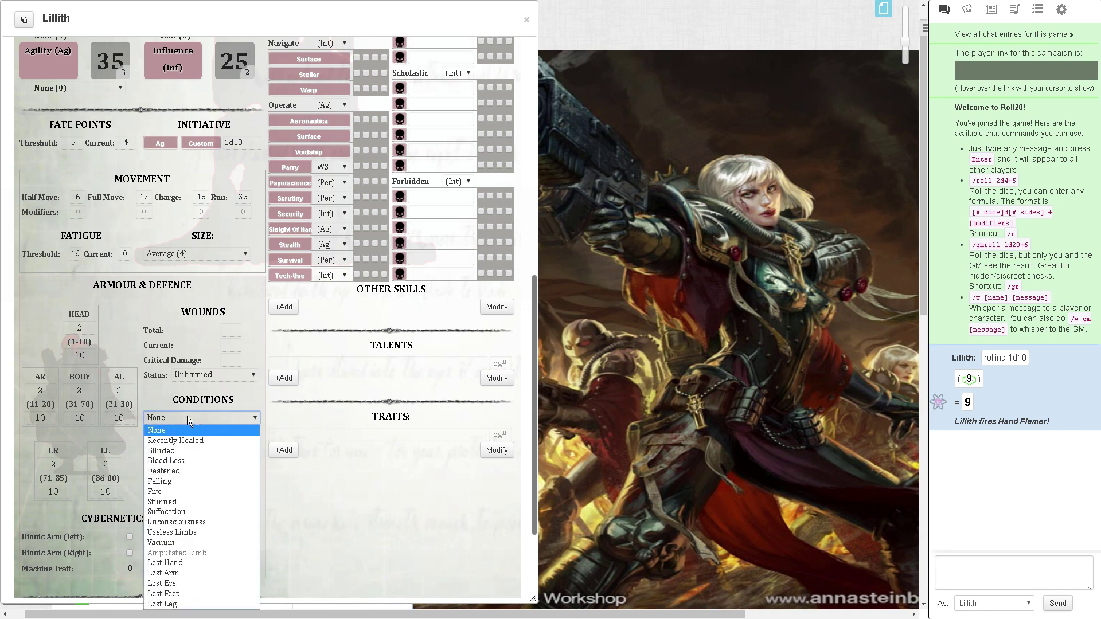
{"action": "left_click", "coordinate": [187, 415]}
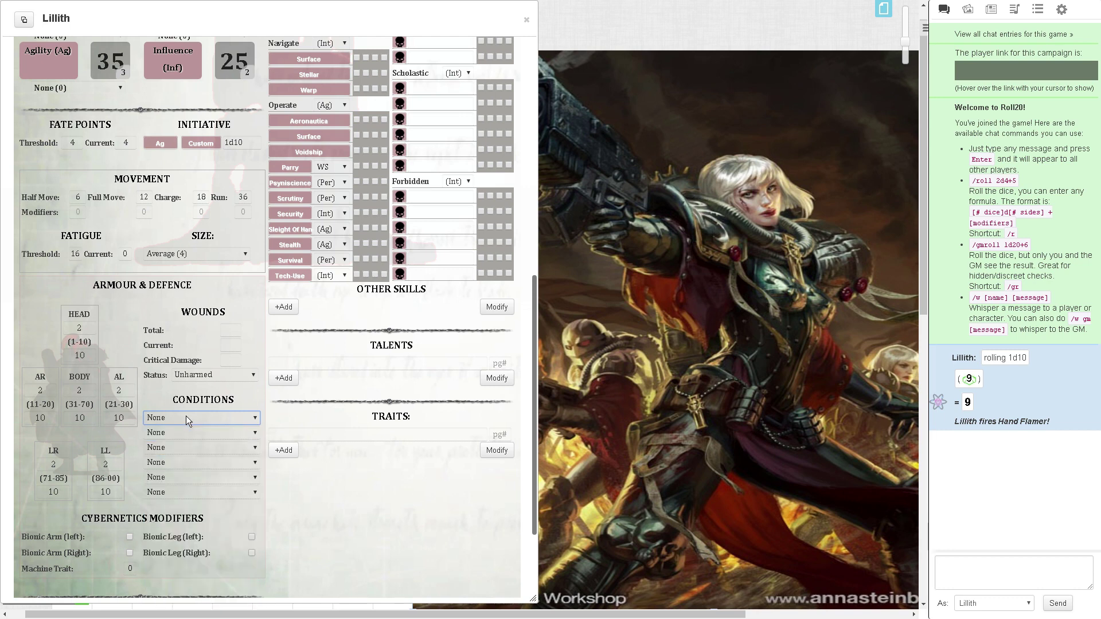
{"action": "left_click", "coordinate": [315, 427]}
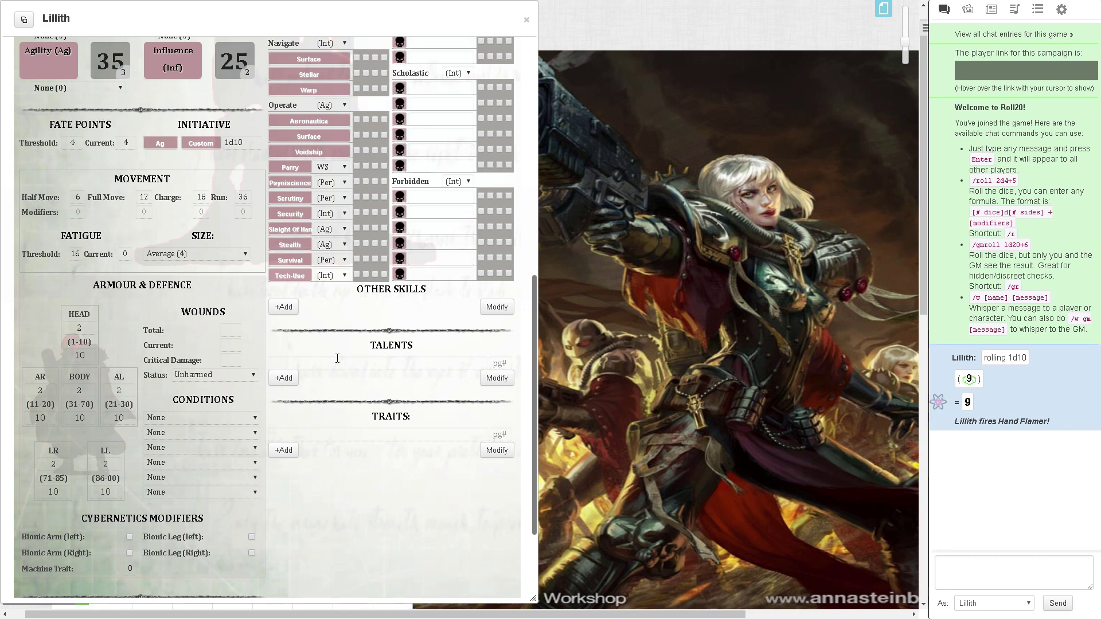
Type the trait 'Suffers -1 Corruption to a minimum of 1.', correcting the misspelling via spellcheck
{"action": "left_click", "coordinate": [334, 430]}
{"action": "type", "text": "Suffers -1 Coreption to a minimum of 1"}
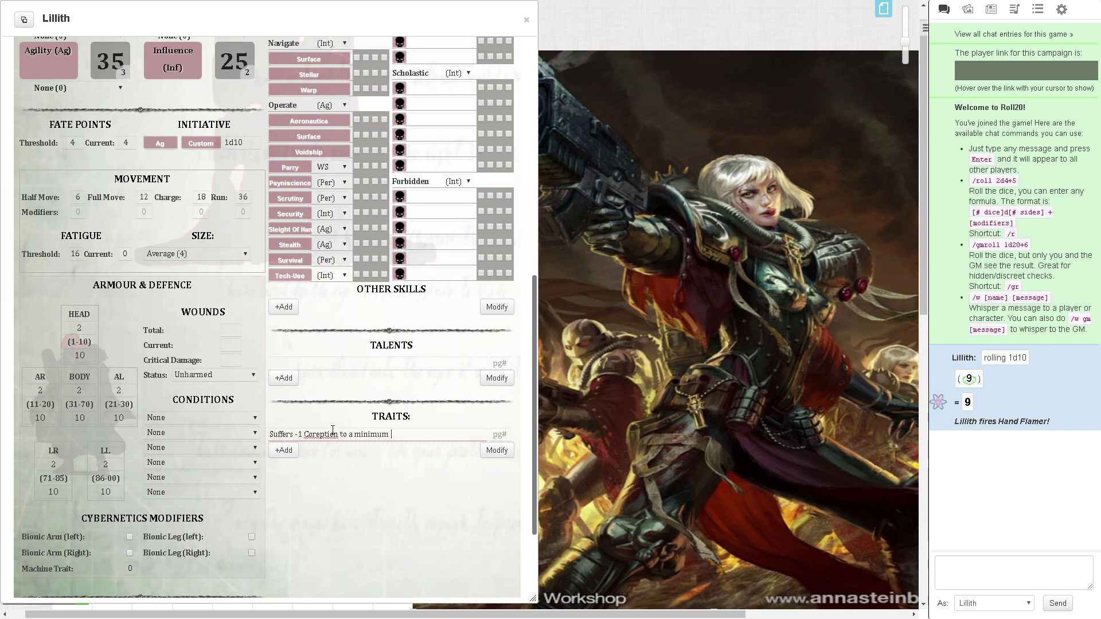
{"action": "right_click", "coordinate": [332, 430]}
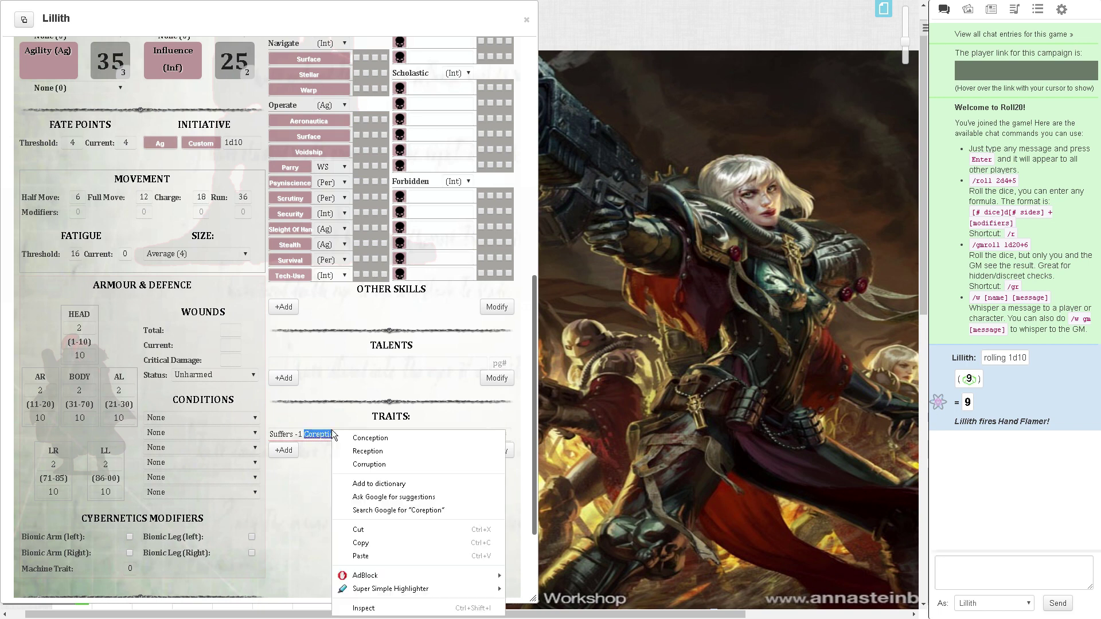
{"action": "left_click", "coordinate": [357, 464]}
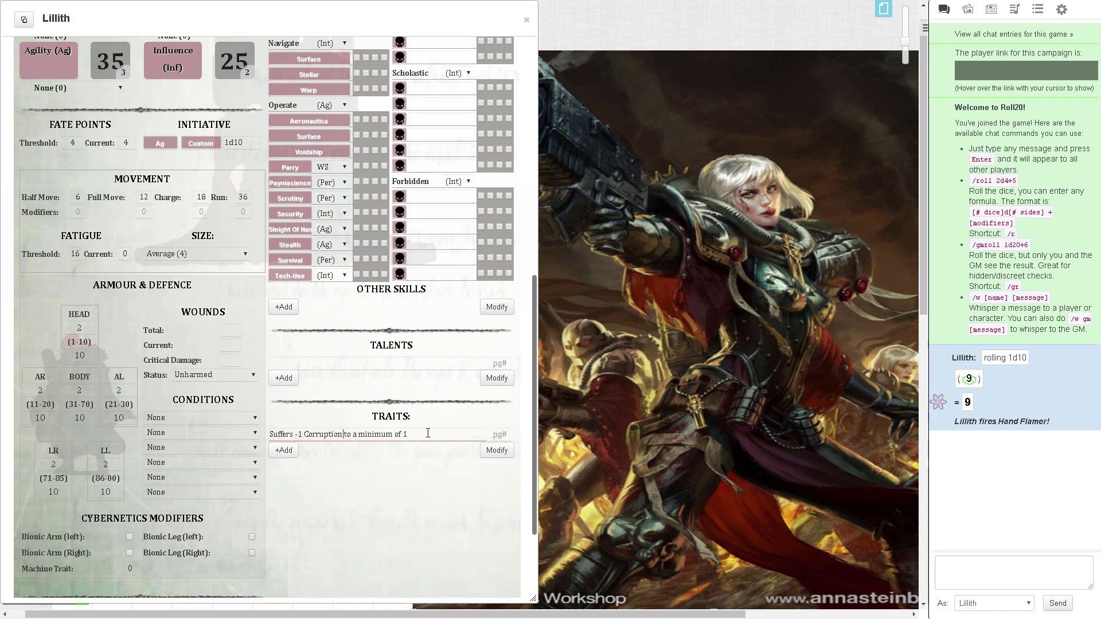
{"action": "type", "text": "."}
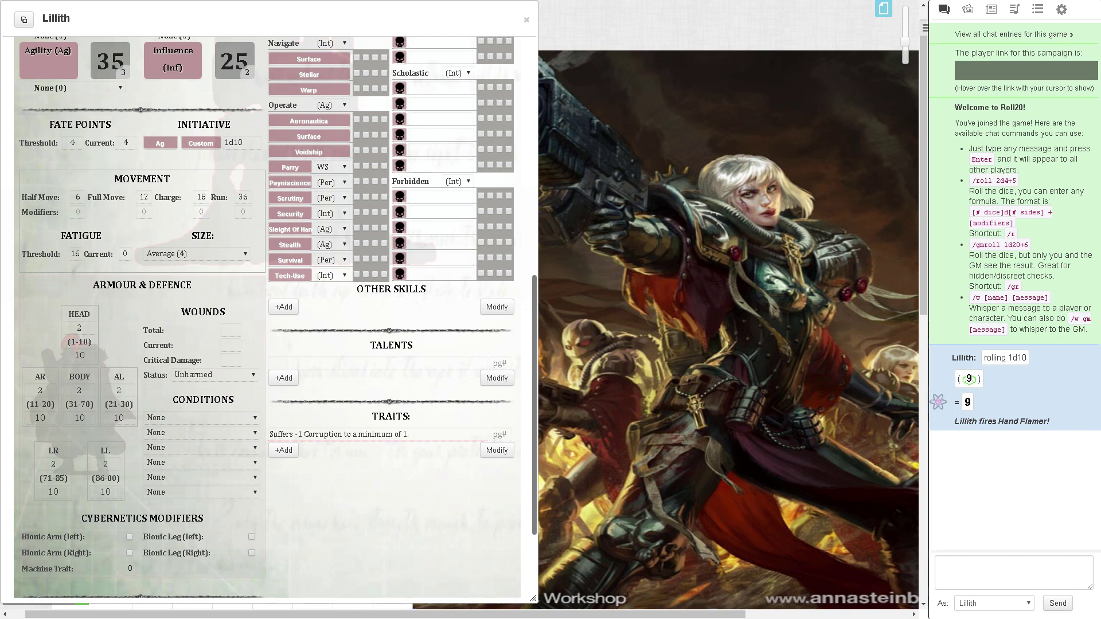